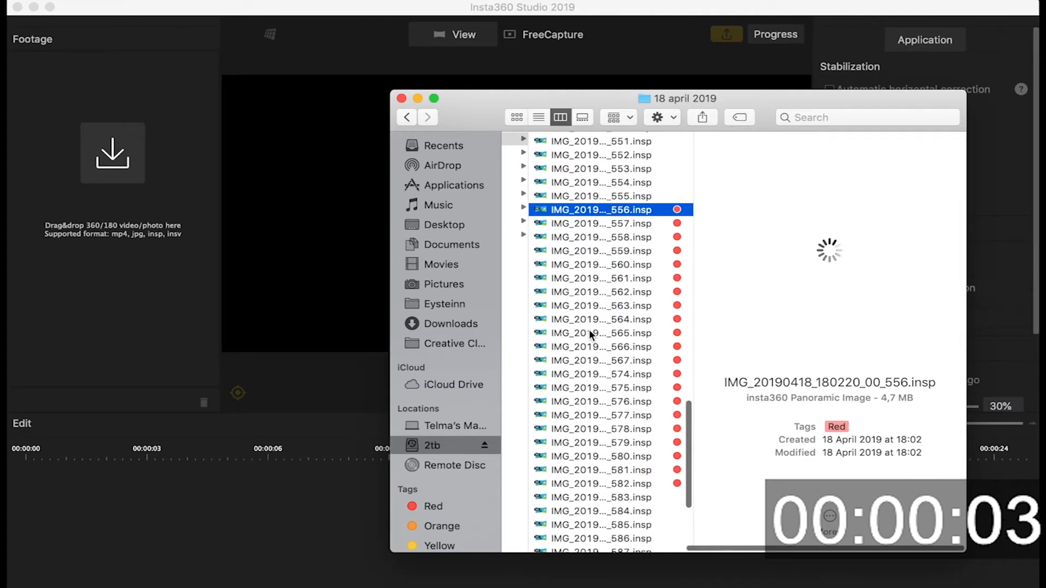
Import the red-tagged photos numbered 556 through 582 from the 18 april 2019 folder into the Insta360 Studio footage list
shift+click(598, 485)
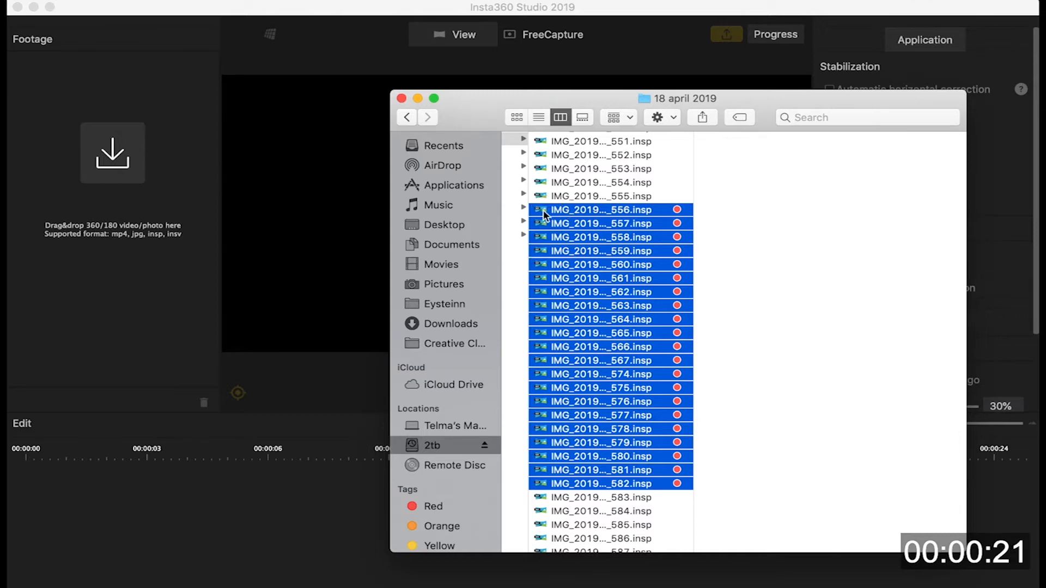
drag(543, 213, 115, 128)
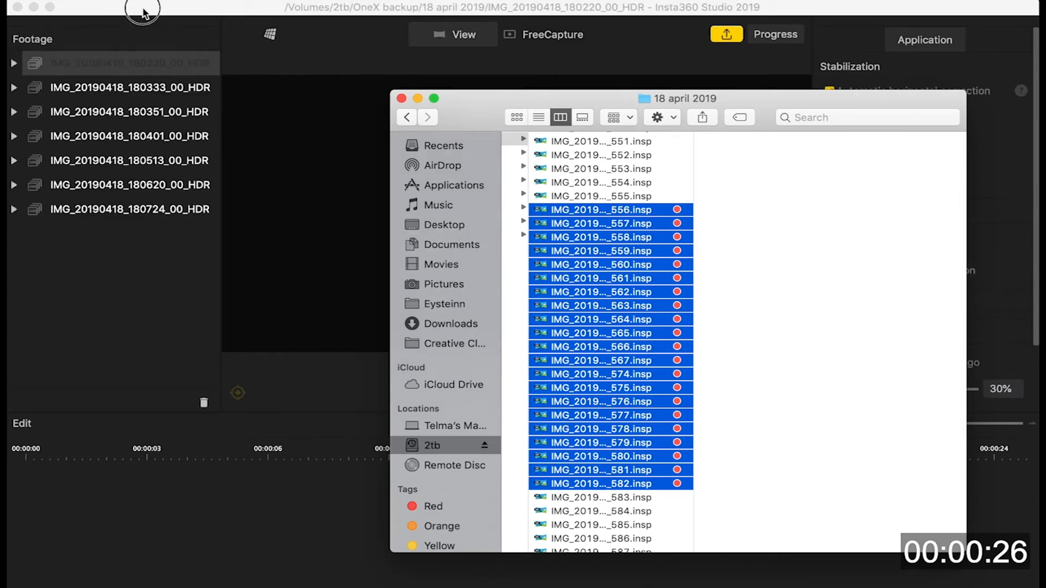
click(143, 11)
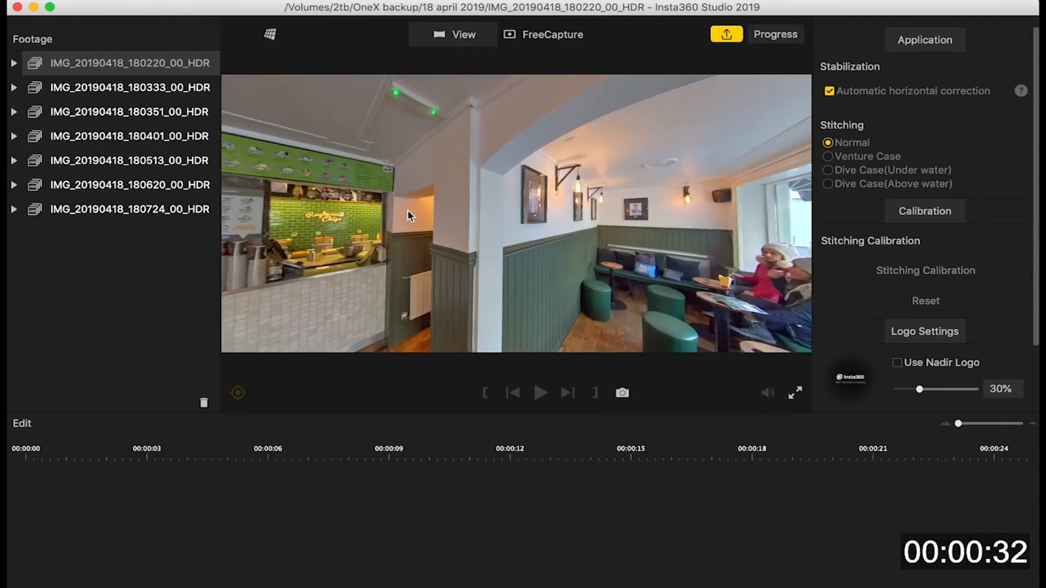
Look around the IMG_20190418_180220_00_HDR panorama in the preview, from the bar counter to the entrance door
drag(403, 211, 700, 184)
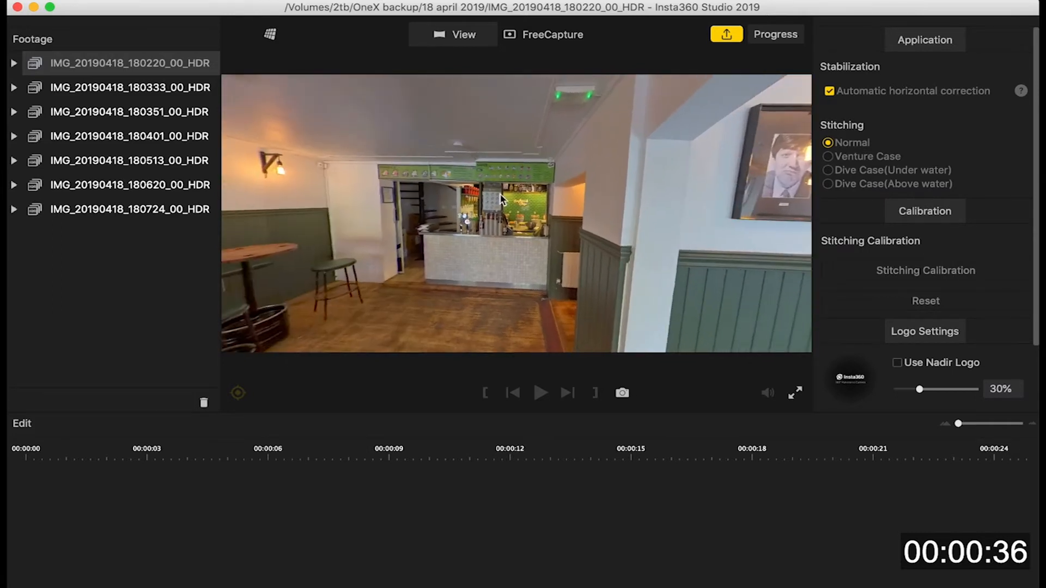
drag(500, 194, 780, 183)
drag(368, 185, 211, 128)
drag(506, 188, 251, 182)
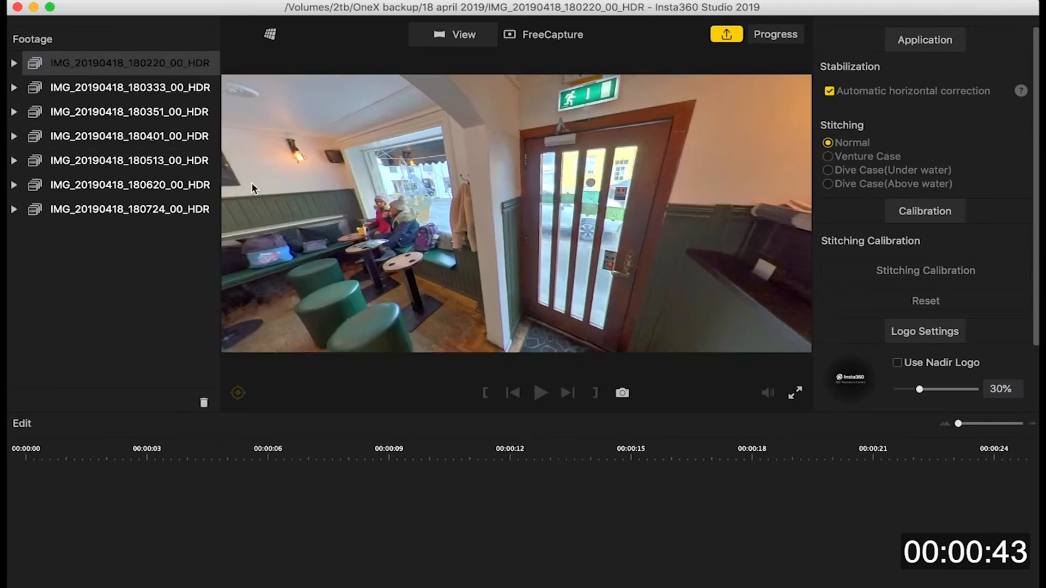
Expand IMG_20190418_180220_00_HDR and preview its individual exposures 556, 557 and 558
click(13, 63)
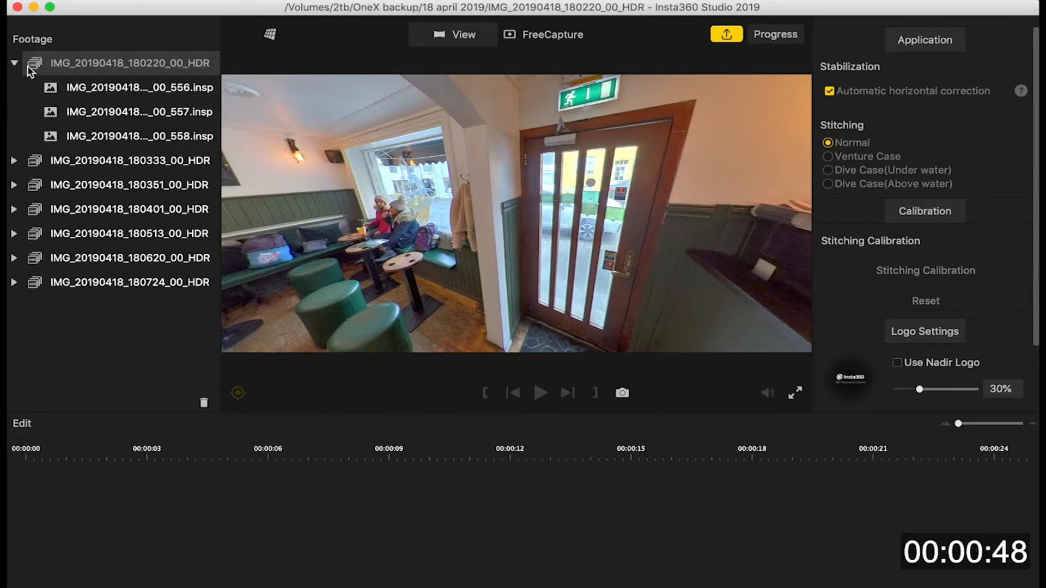
click(76, 92)
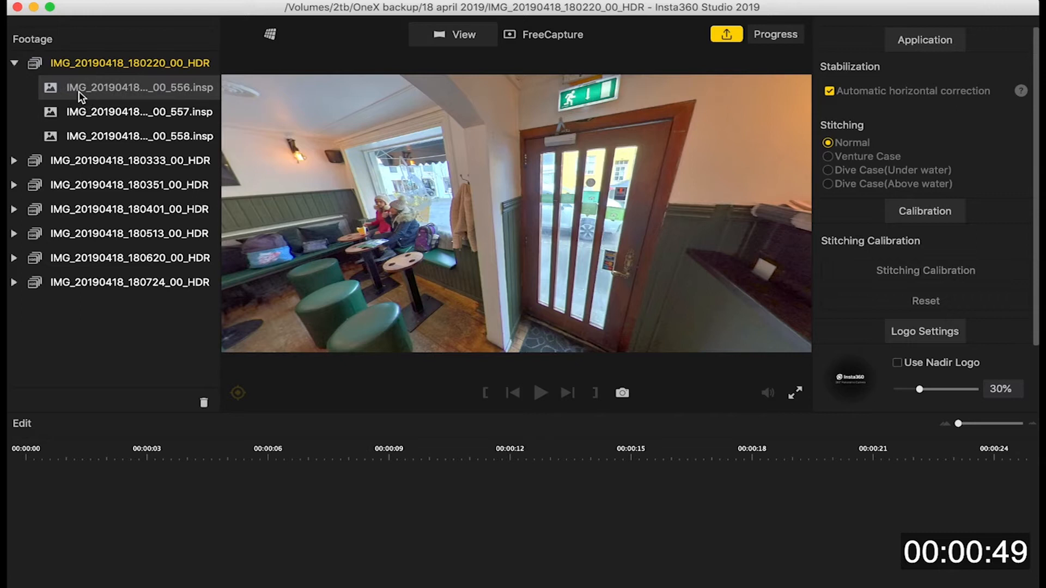
click(78, 91)
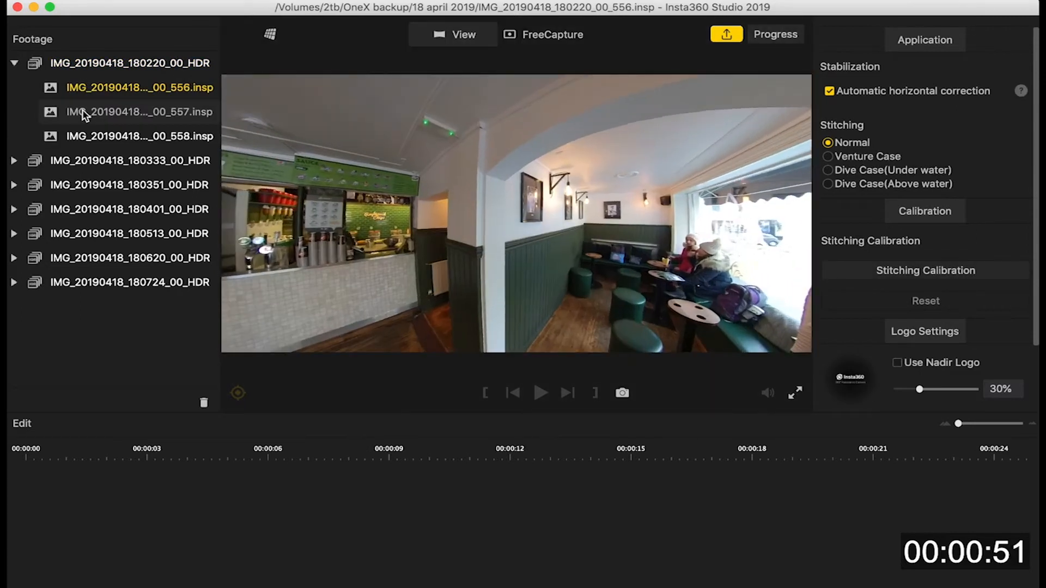
click(83, 111)
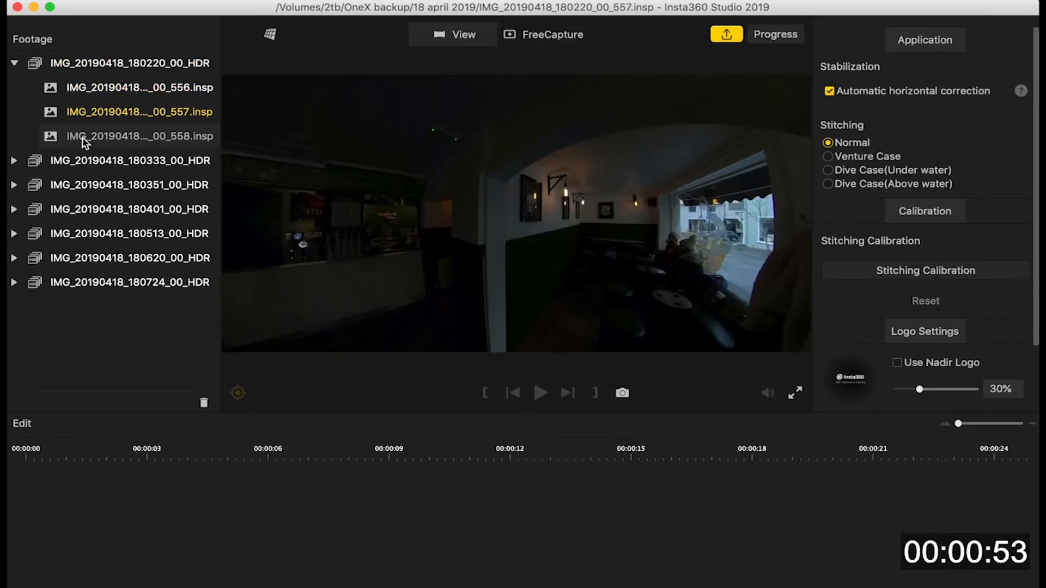
click(83, 140)
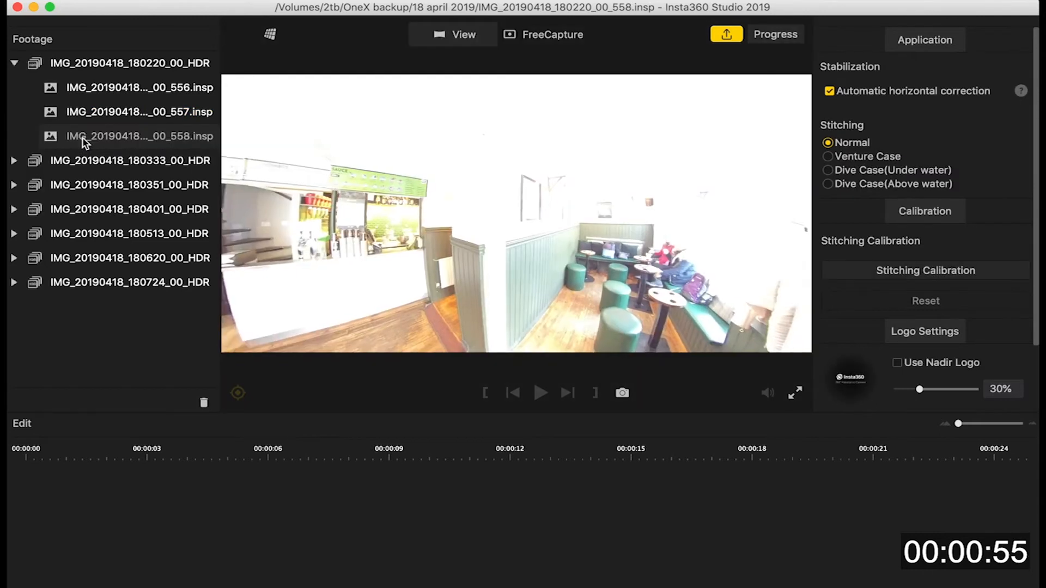
Select all seven HDR groups in the footage list and open their batch export settings
double_click(56, 65)
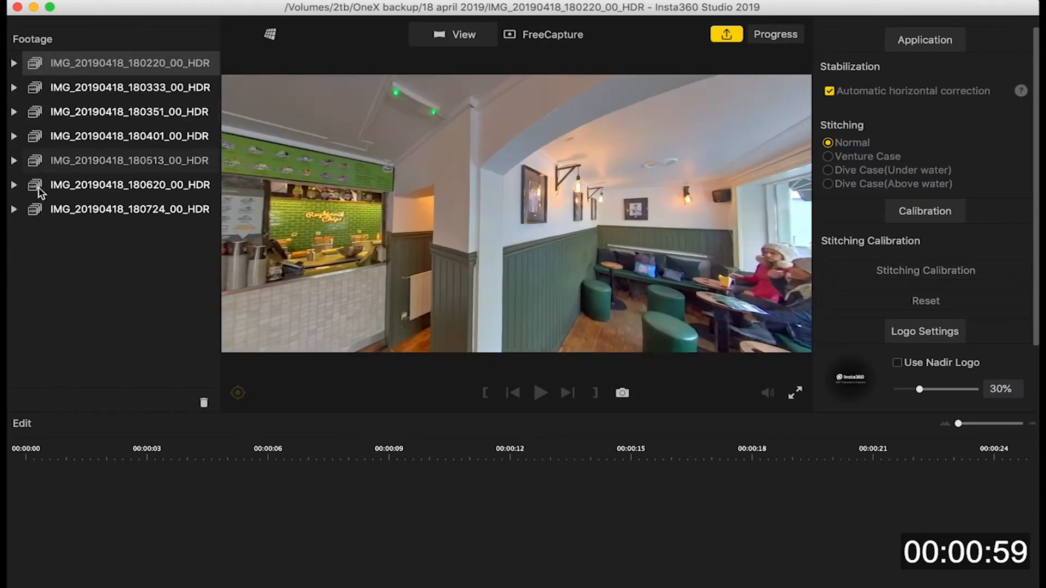
shift+click(36, 208)
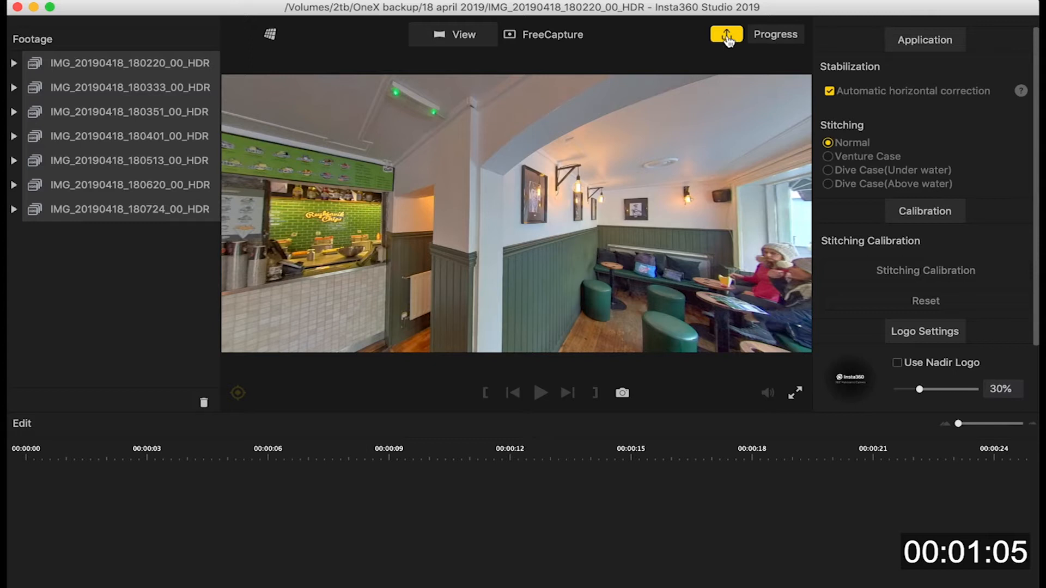
scroll(876, 119, down, 3)
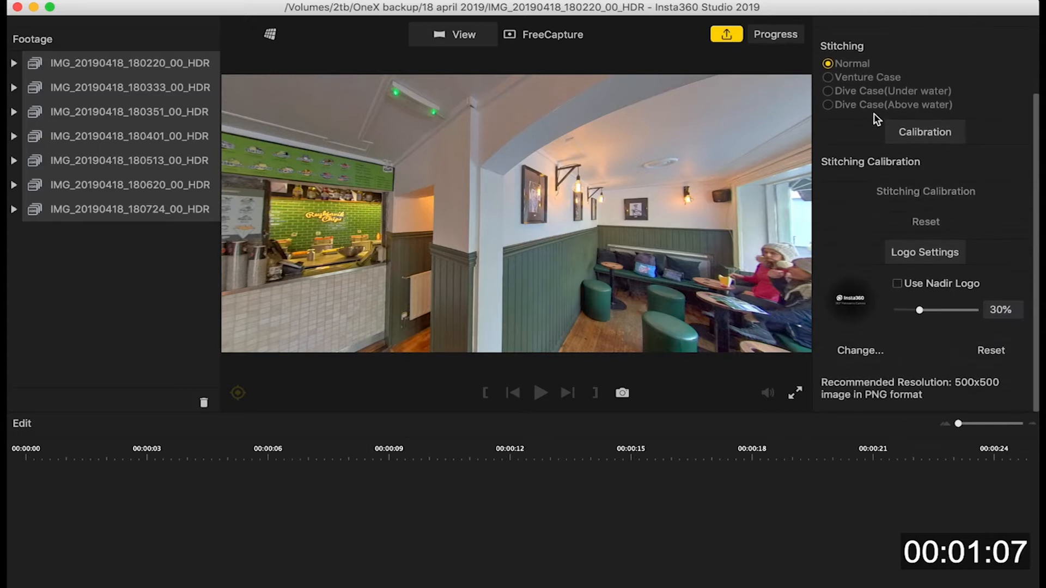
scroll(877, 120, up, 1)
scroll(892, 308, down, 1)
scroll(859, 278, up, 3)
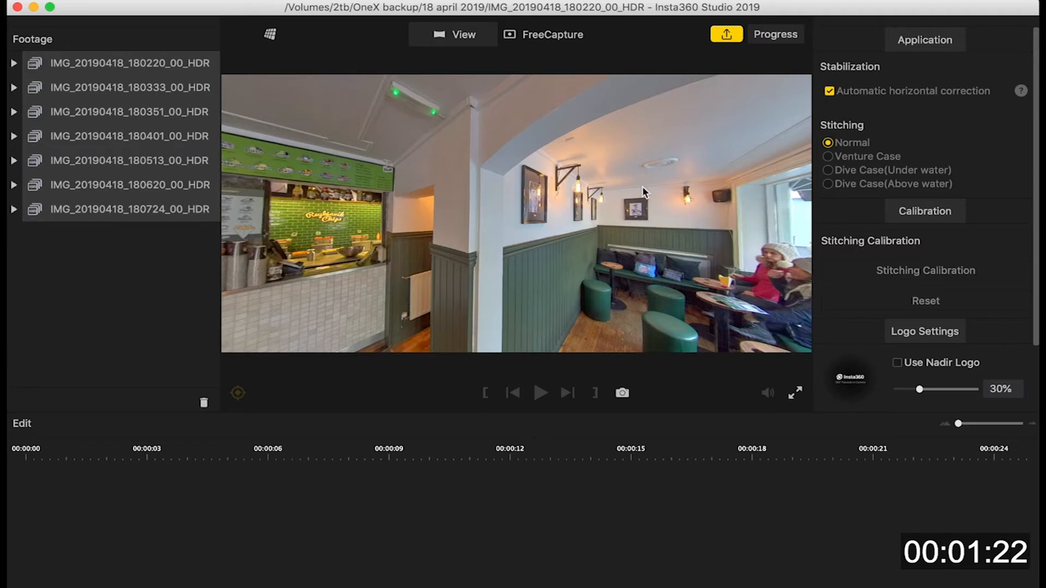
click(726, 35)
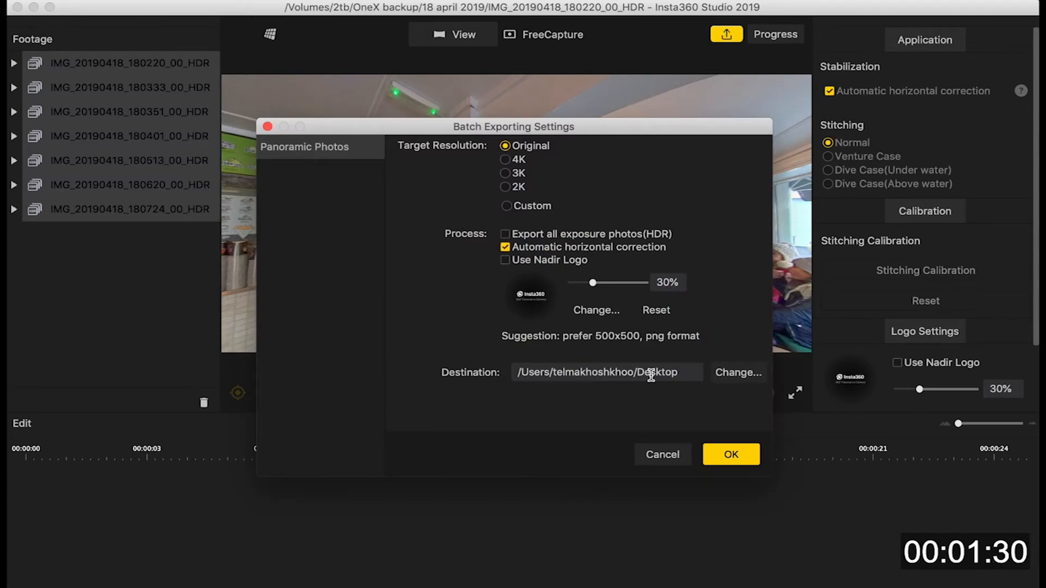
Create a Desktop folder named reykjavik chips, set it as the export destination and start the batch export
click(735, 374)
click(741, 371)
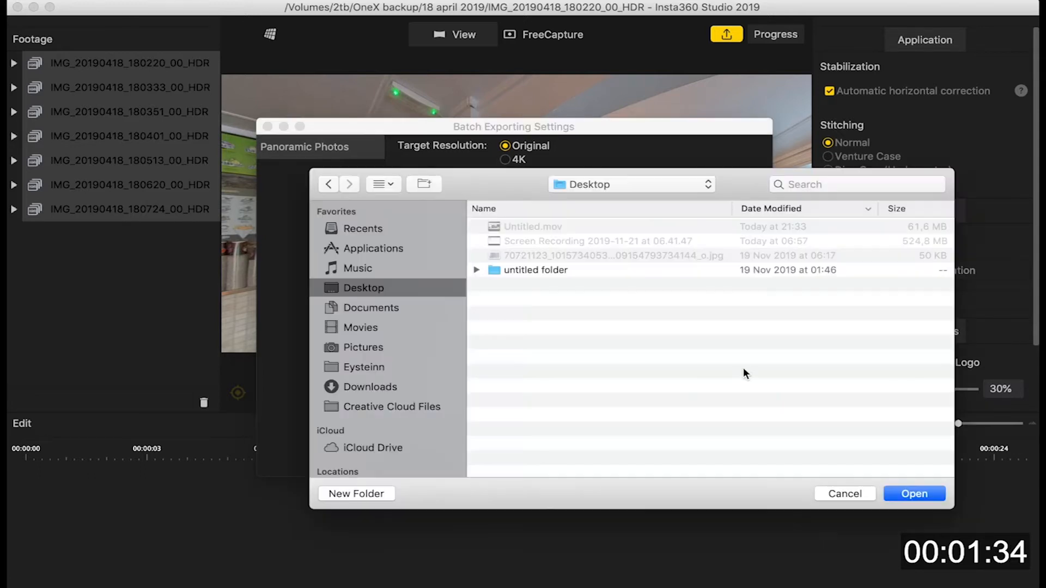
click(330, 493)
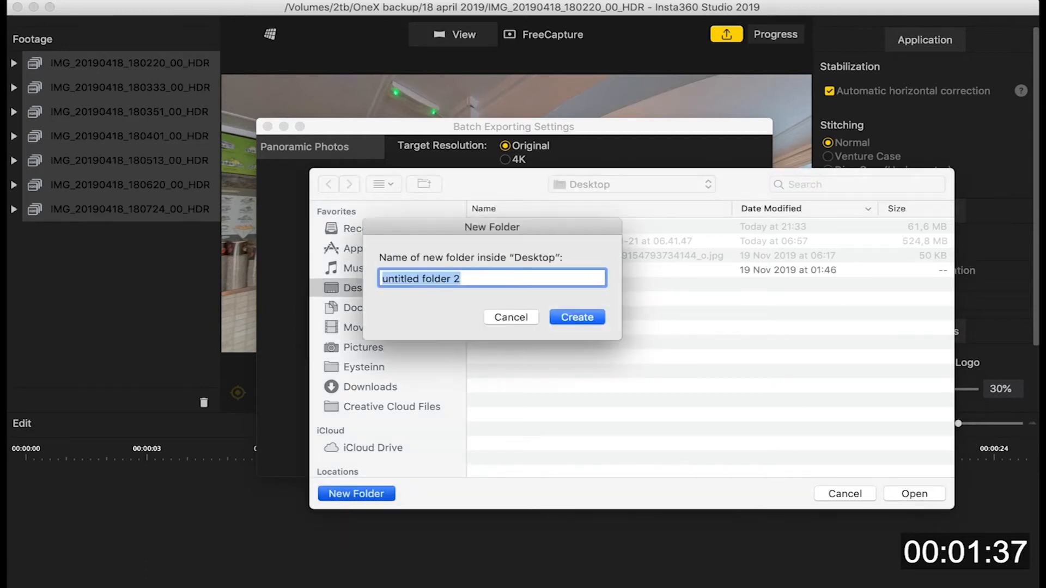
text(reykjavi)
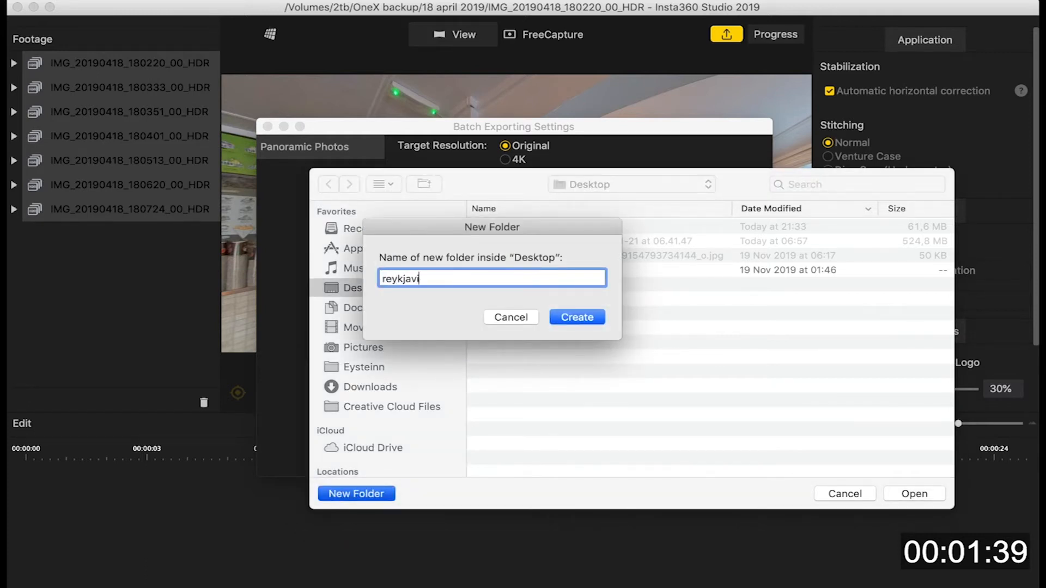
text(k chips)
key(Return)
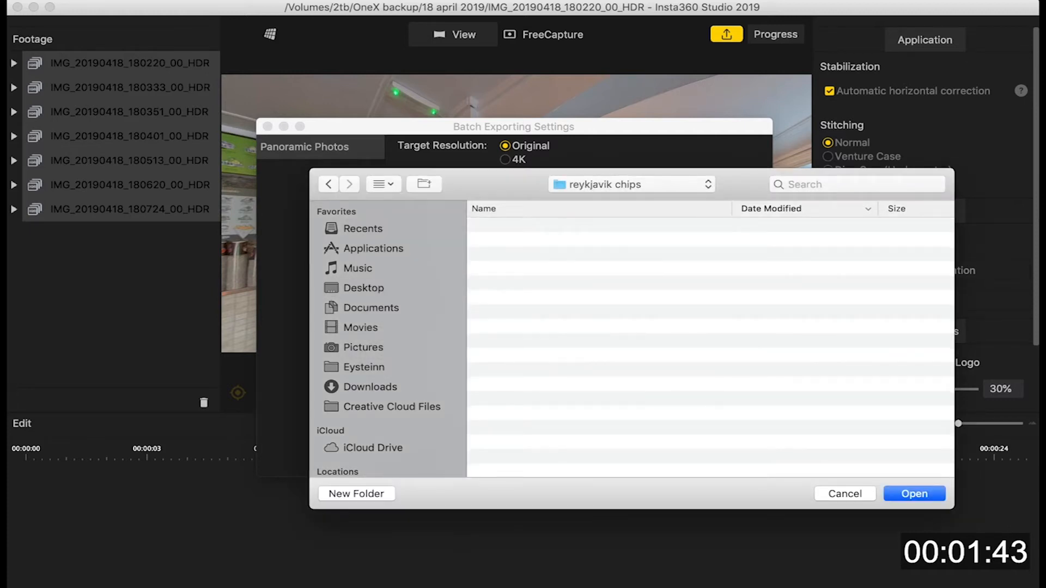
key(Return)
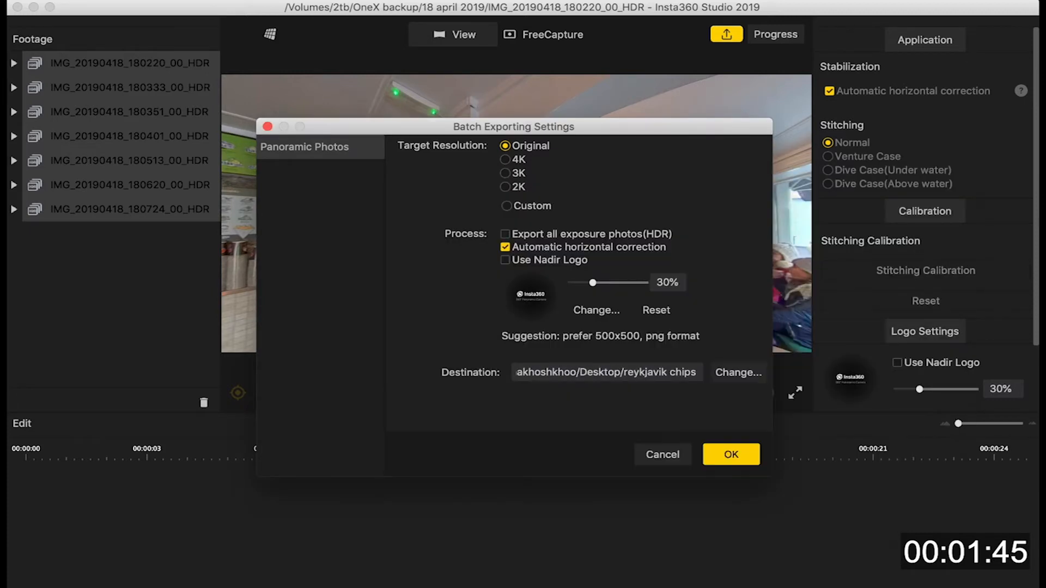
click(729, 456)
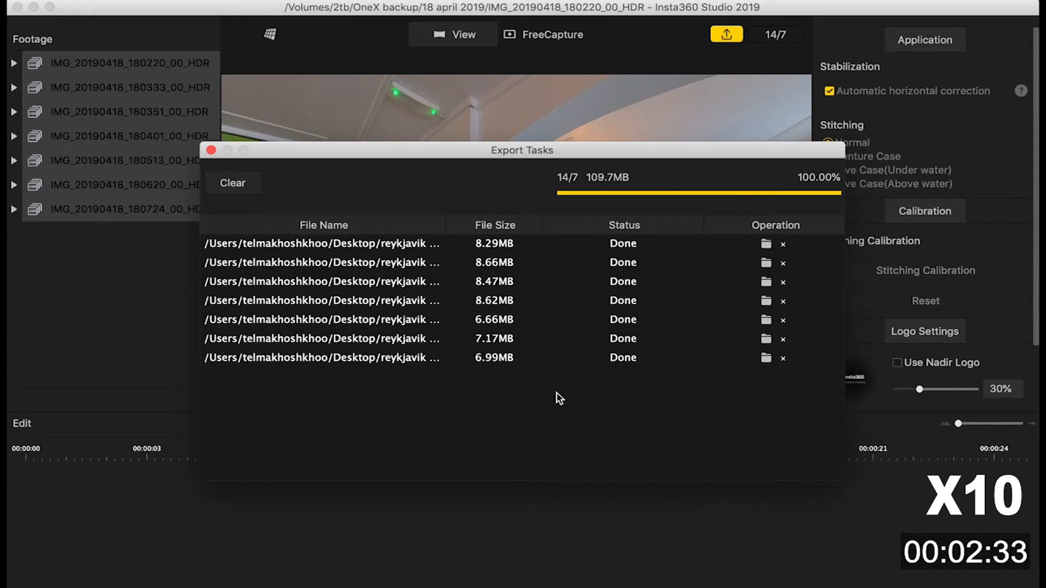
Switch to Finder and open the reykjavik chips folder on the Desktop
key(super+Tab)
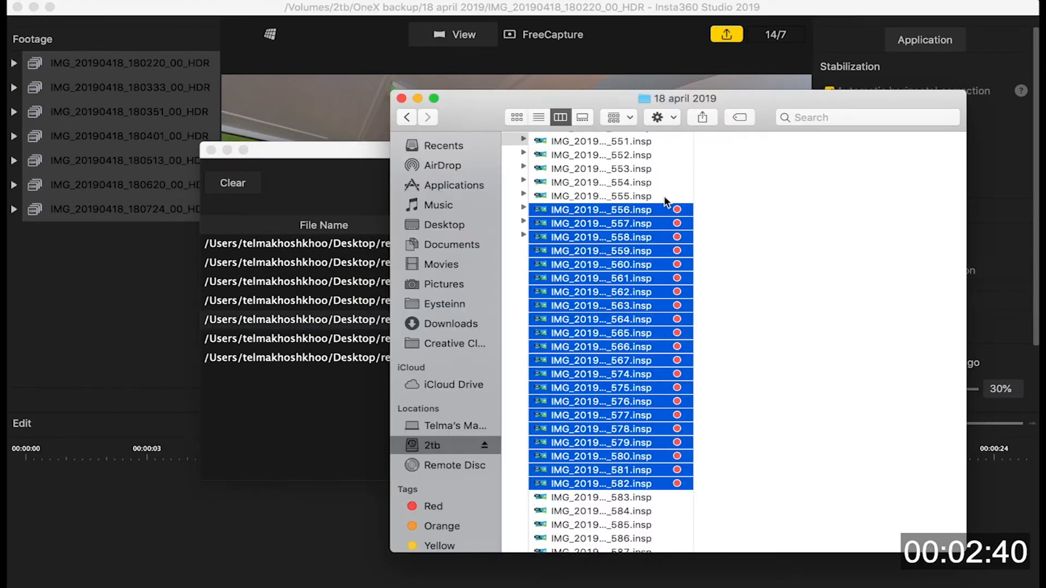
click(455, 225)
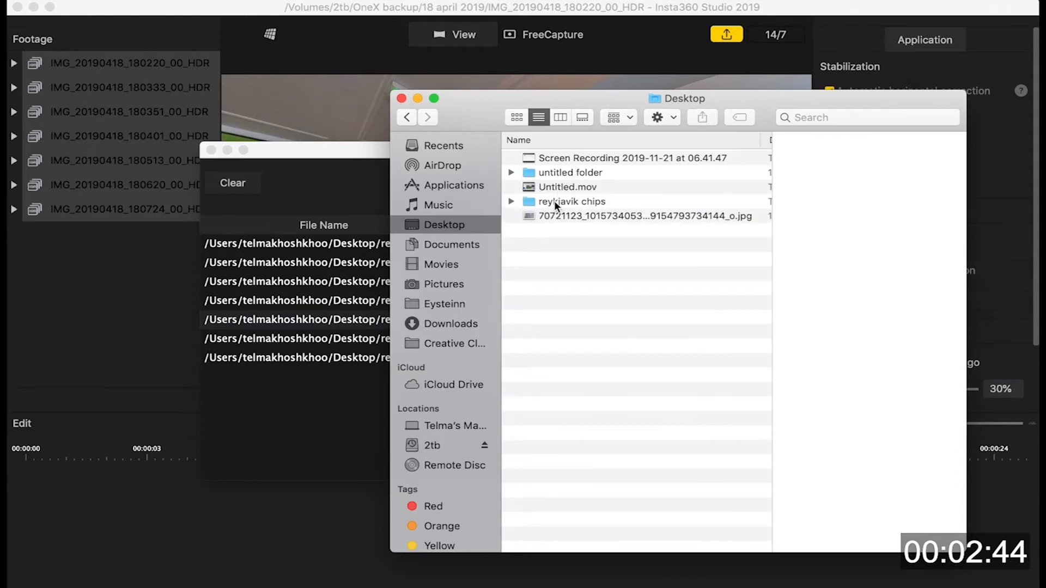
click(554, 201)
double_click(550, 201)
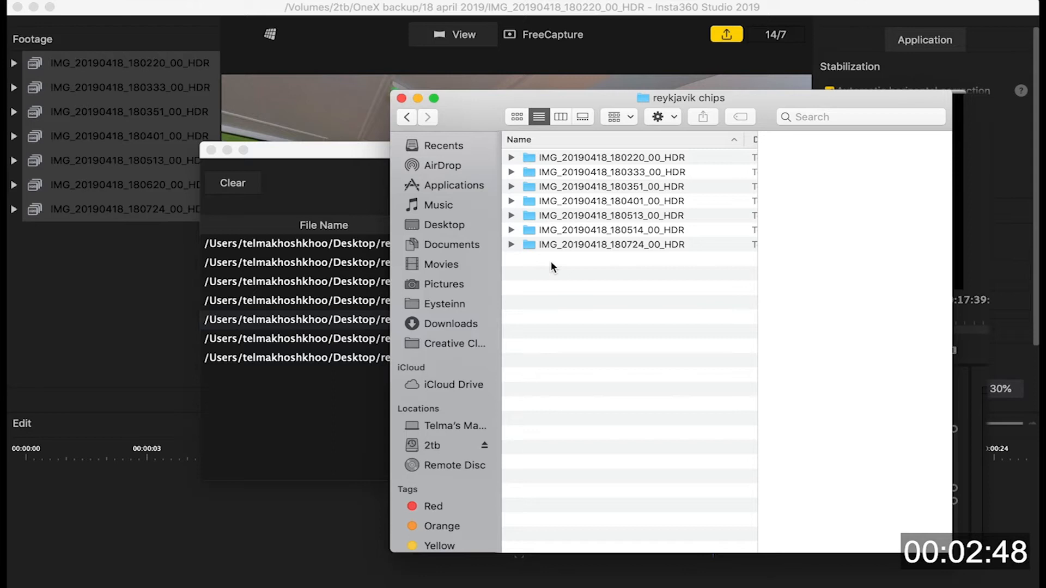
Expand all seven HDR subfolders in the reykjavik chips folder to list the merged JPGs inside them
click(511, 245)
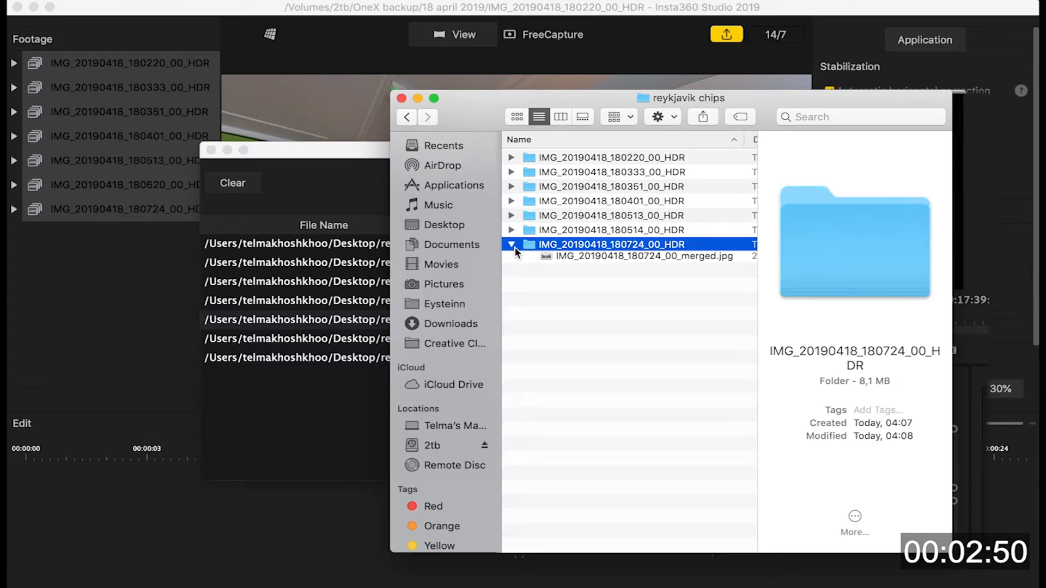
click(512, 229)
click(512, 215)
click(512, 200)
click(512, 186)
click(512, 172)
click(511, 158)
Move the merged JPGs out of their HDR subfolders directly into the reykjavik chips folder
drag(546, 344, 543, 383)
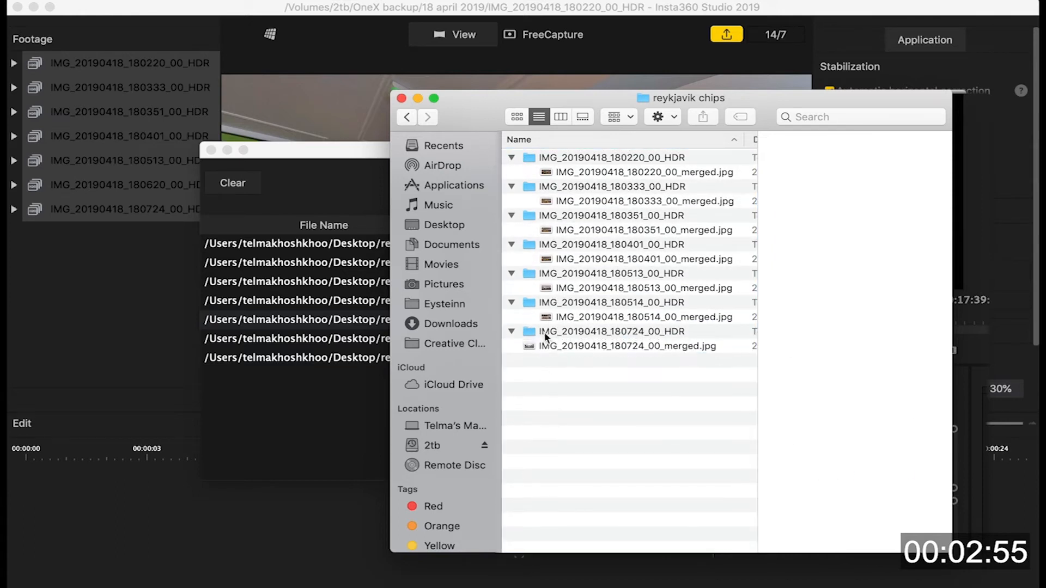
drag(546, 286, 546, 369)
drag(546, 260, 540, 376)
drag(546, 229, 546, 377)
drag(548, 202, 559, 385)
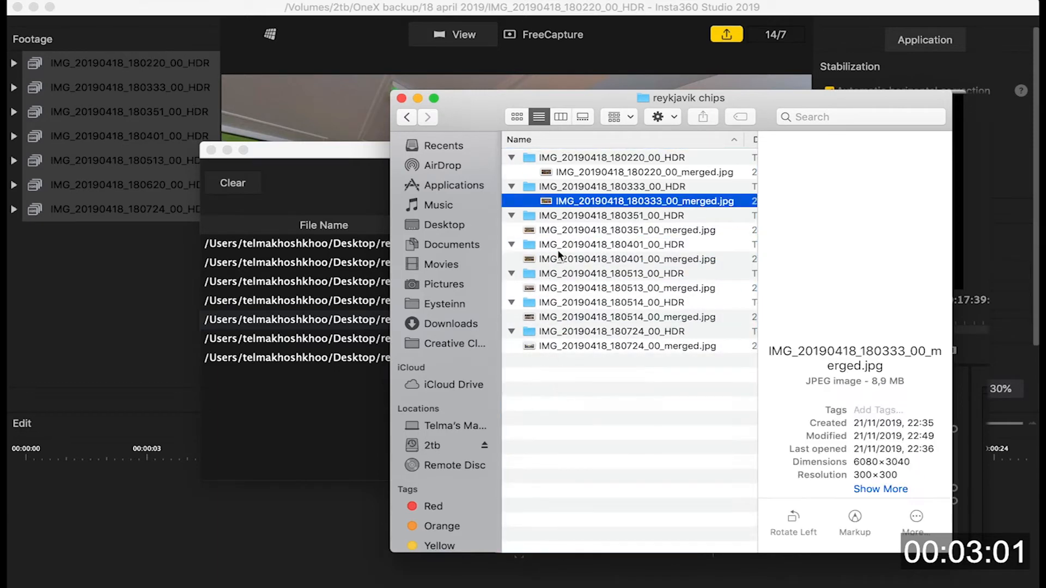
drag(548, 170, 546, 376)
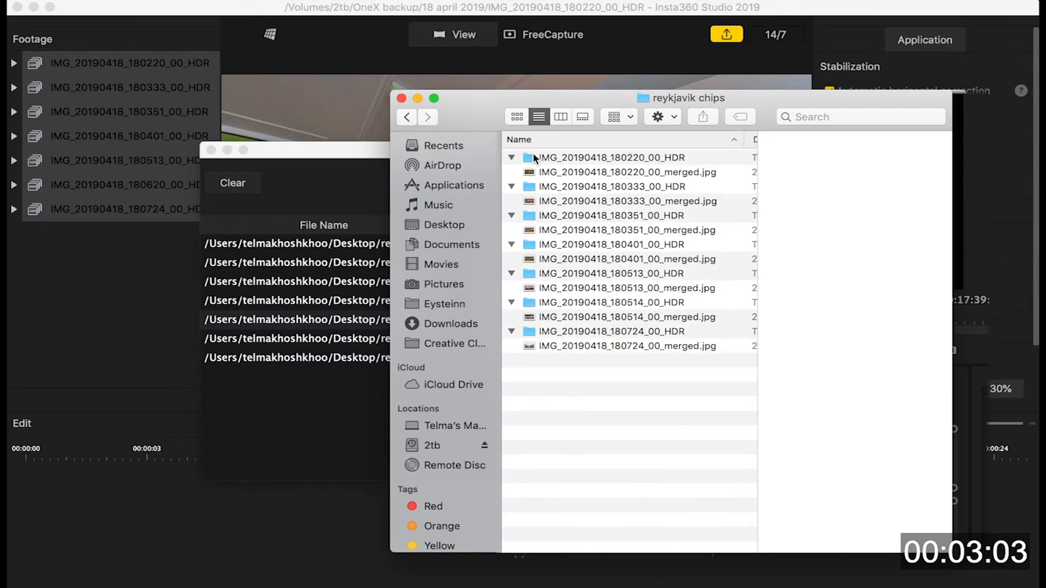
Delete the seven emptied HDR subfolders from the reykjavik chips folder, keeping only the merged JPGs
click(532, 156)
key(super+BackSpace)
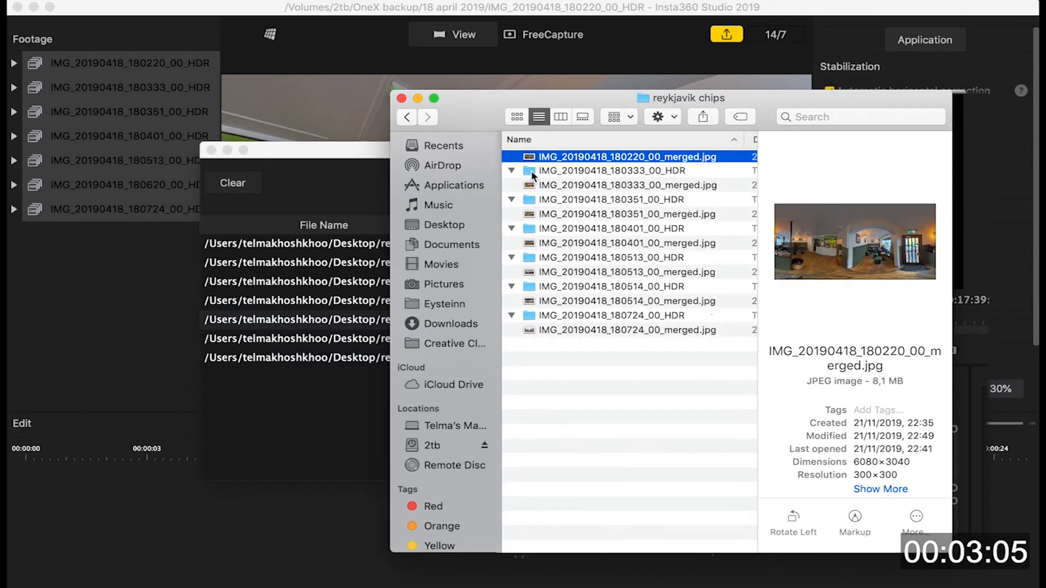
click(531, 171)
key(super+BackSpace)
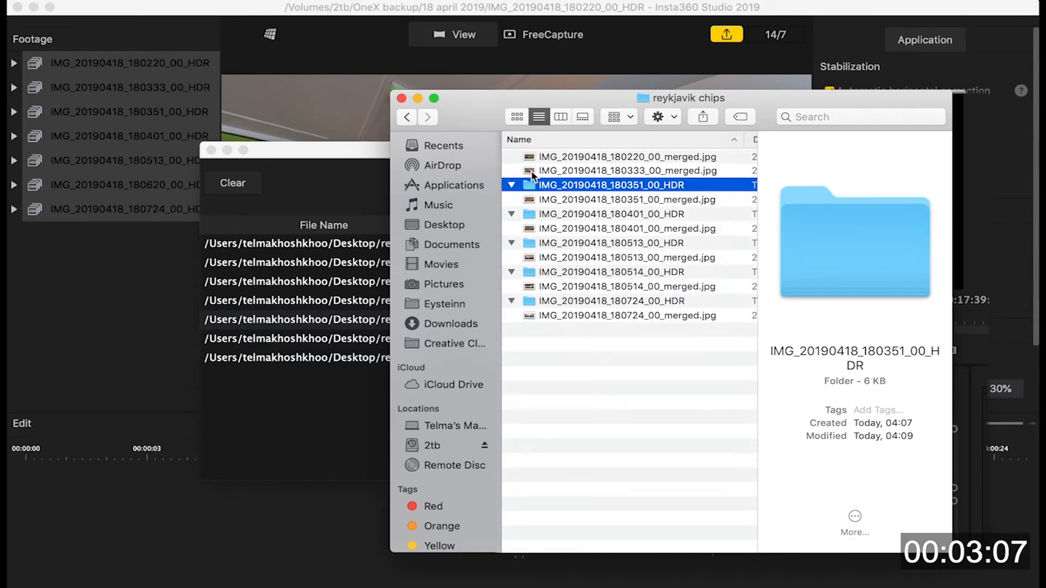
key(super+BackSpace)
key(Down)
key(Down)
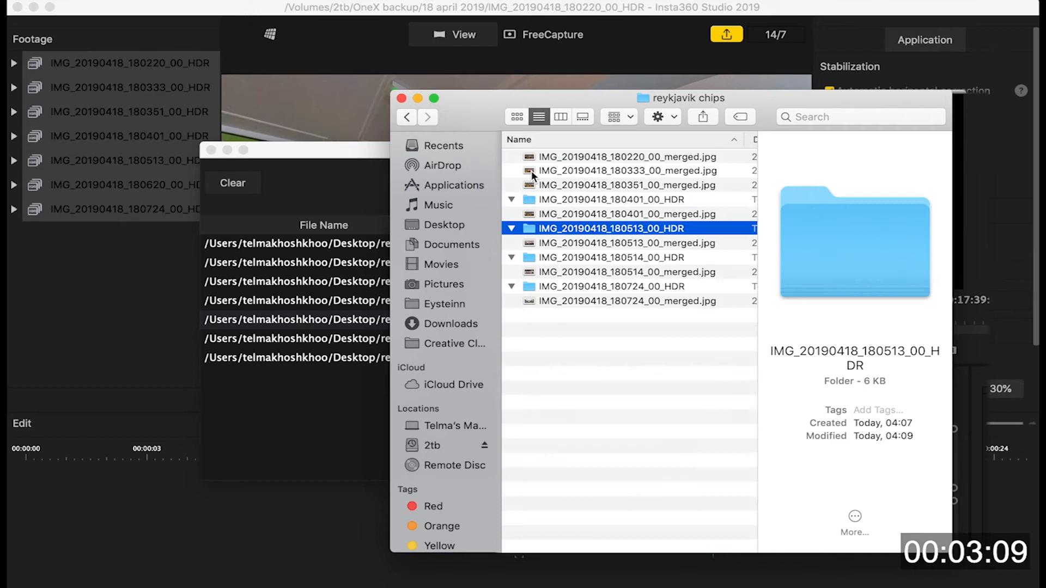
key(super+z)
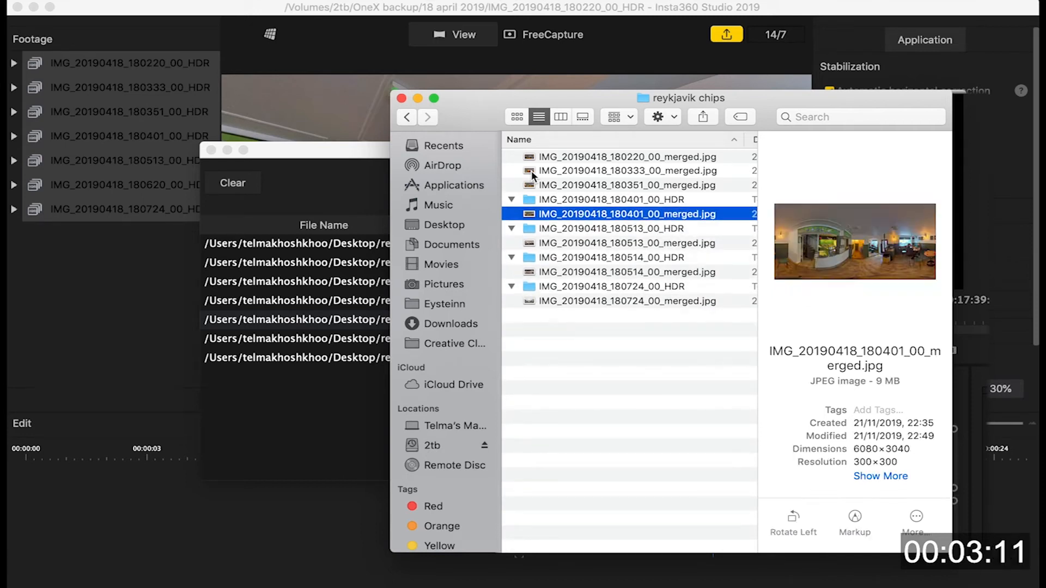
key(Up)
key(Down)
key(Down)
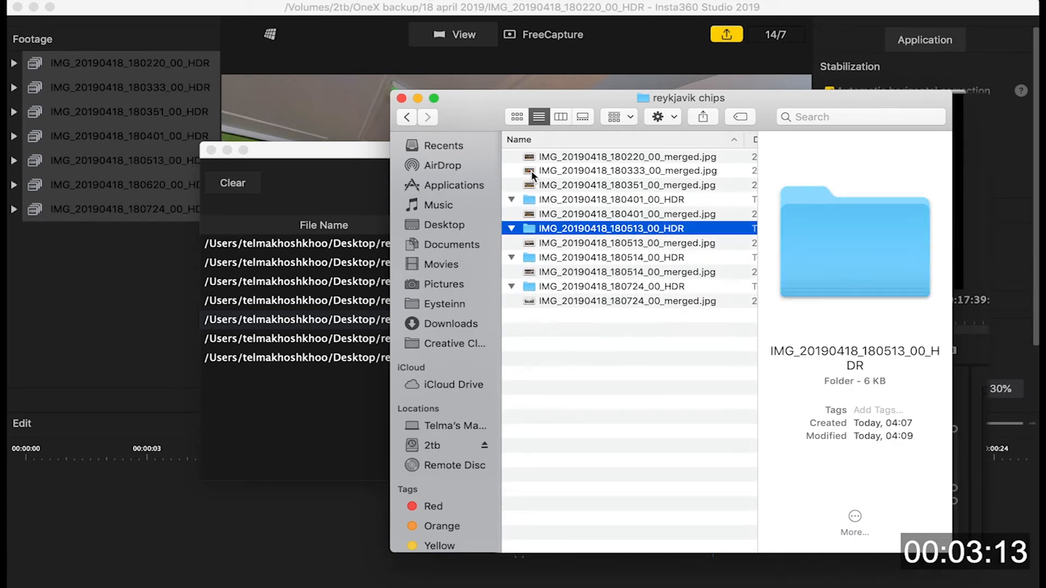
key(super+BackSpace)
key(Down)
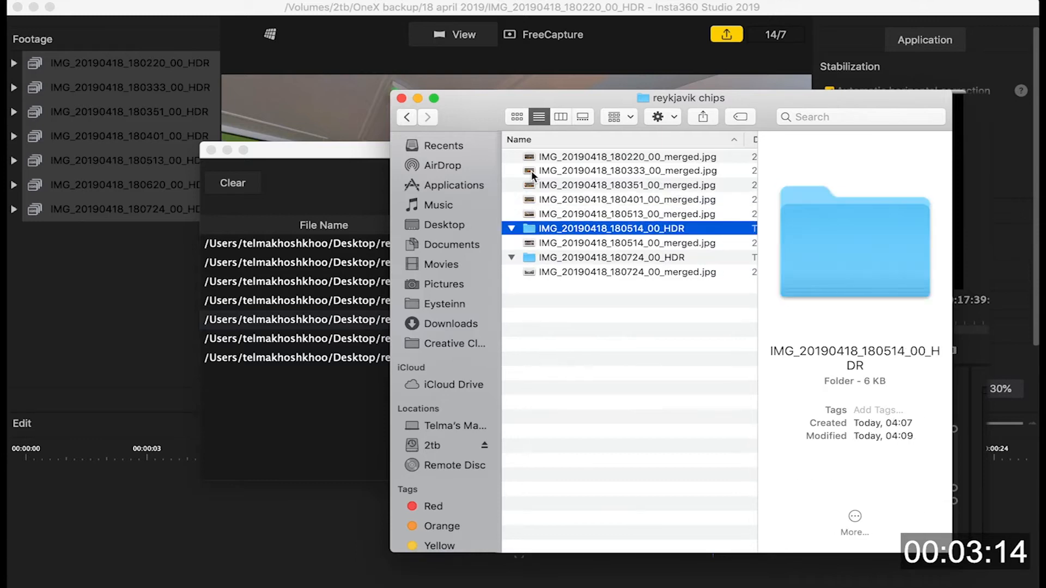
key(super+BackSpace)
key(Down)
key(super+BackSpace)
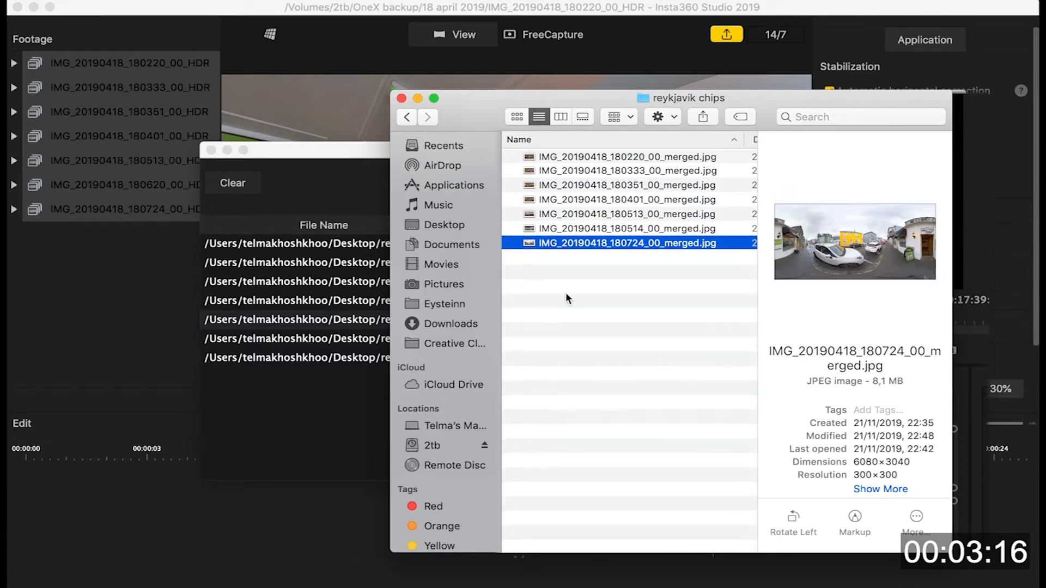
Switch to Photoshop by opening all seven merged JPGs from the reykjavik chips folder in Camera Raw
shift+click(531, 156)
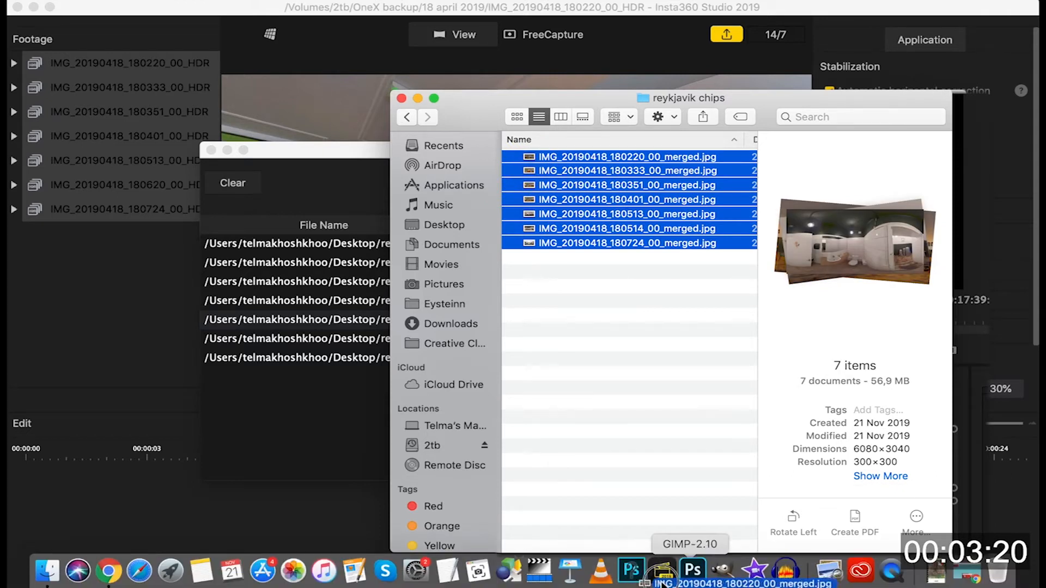
click(693, 572)
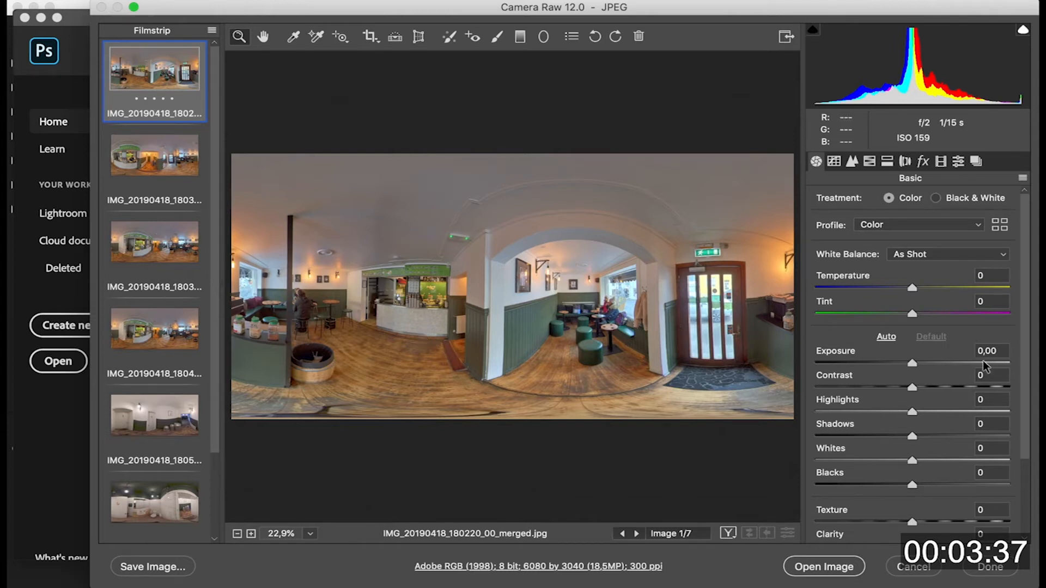
Set the first panorama's exposure to -0.40 and its shadows to -15
drag(1024, 353, 1021, 496)
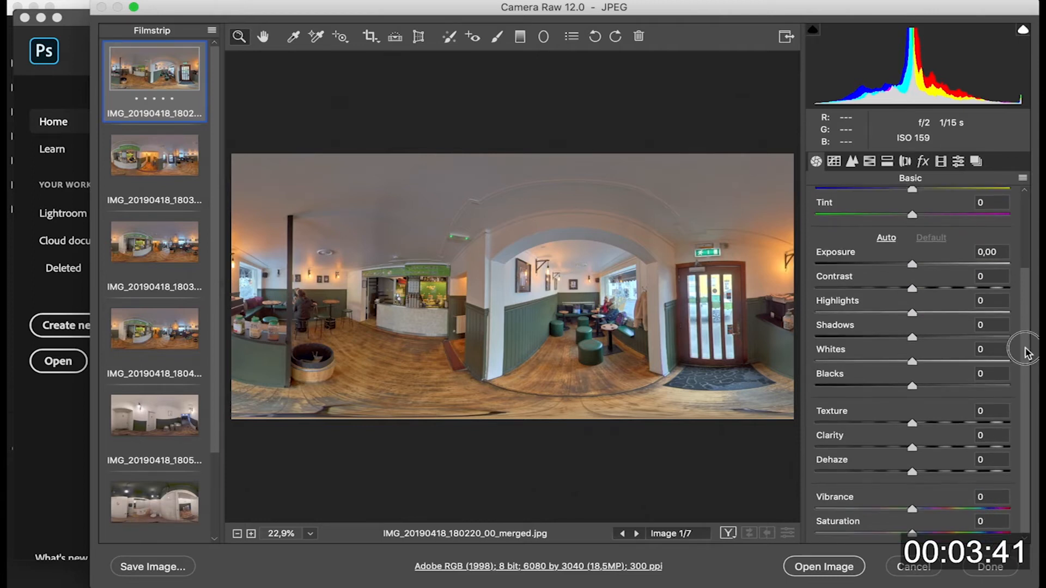
scroll(1020, 350, up, 2)
drag(913, 286, 906, 286)
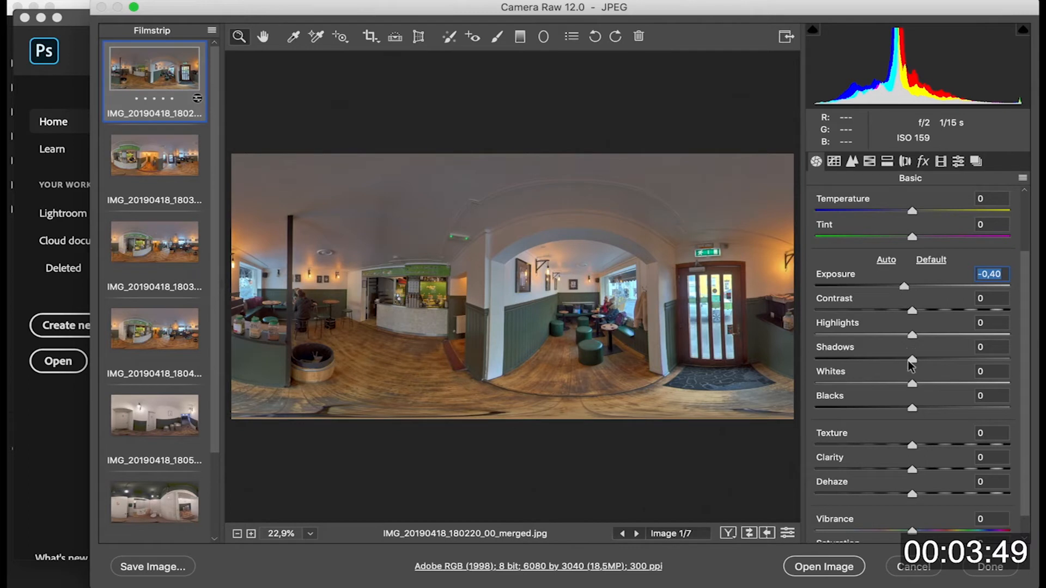
mouse_move(913, 357)
mouse_down()
mouse_move(894, 355)
mouse_move(943, 355)
mouse_move(899, 356)
mouse_up()
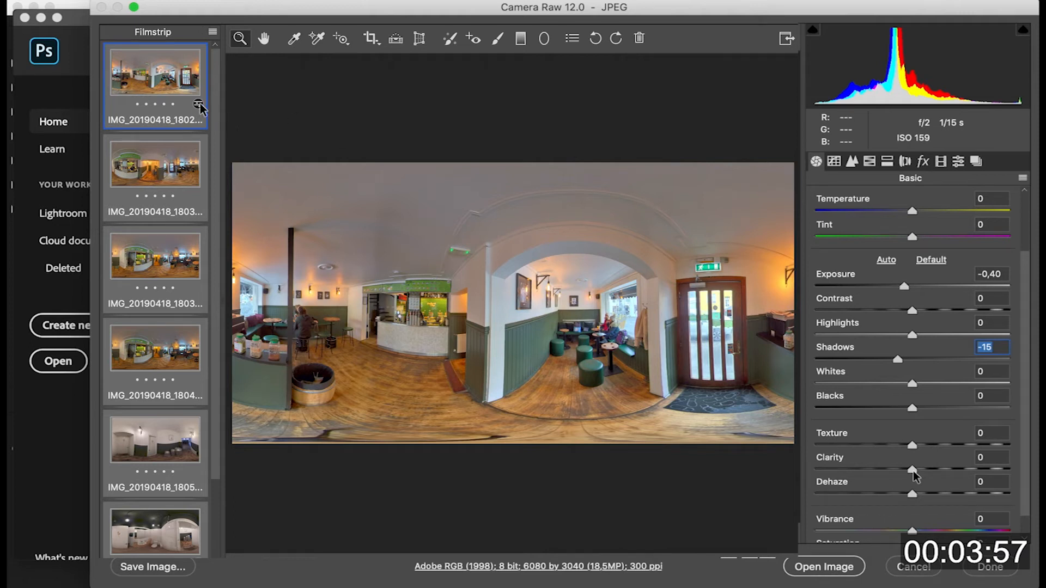
Synchronize the first panorama's Camera Raw settings to the other images using the Default subset, and check the second image
click(187, 116)
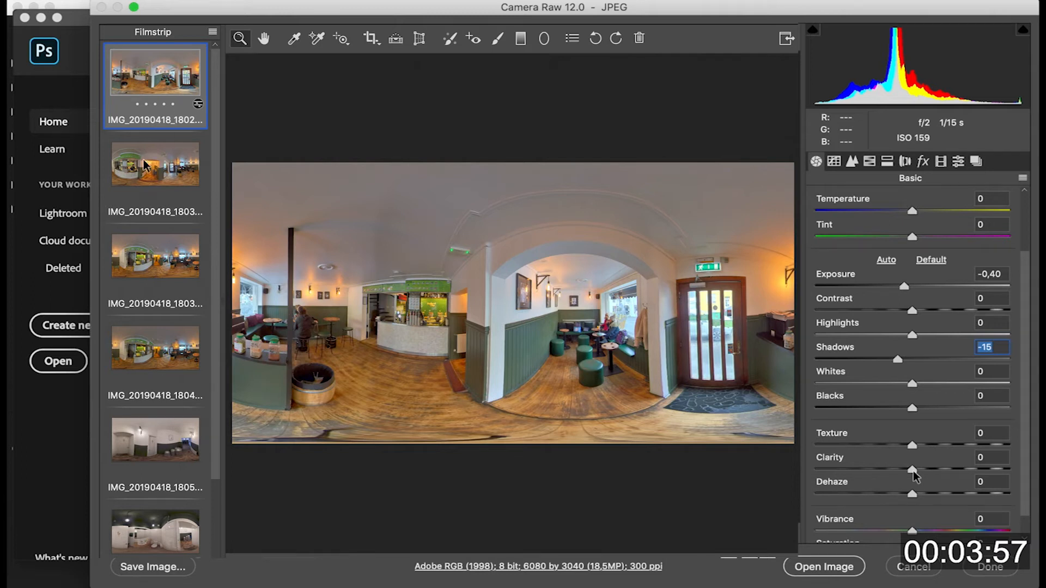
scroll(160, 206, down, 3)
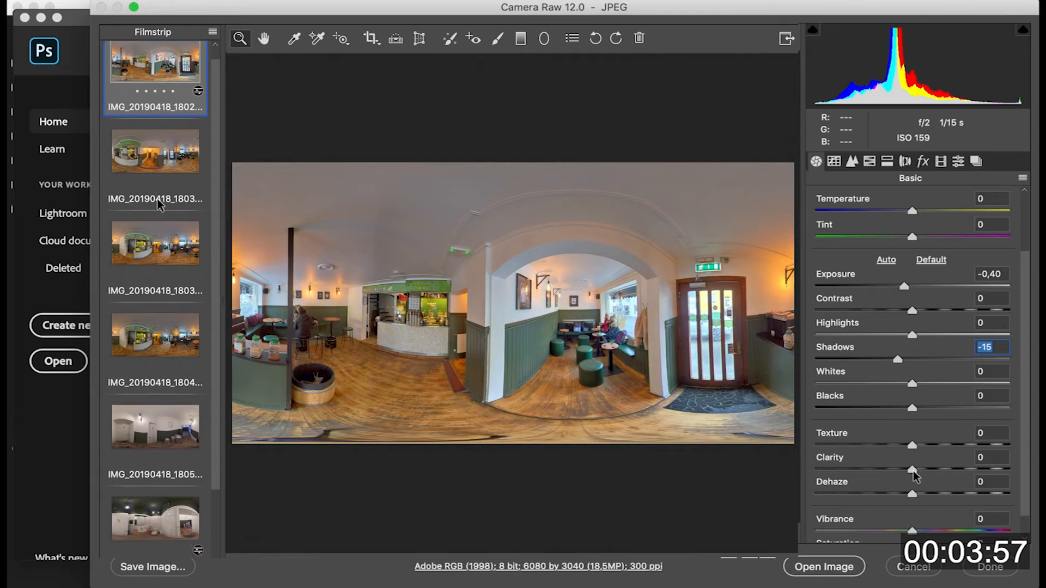
shift+click(161, 525)
scroll(171, 433, up, 3)
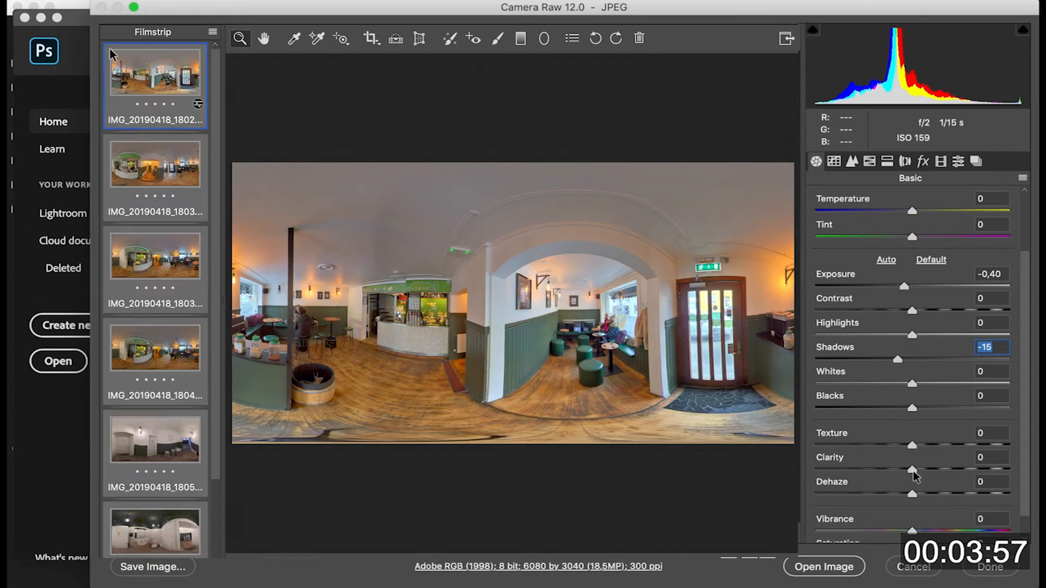
right_click(161, 81)
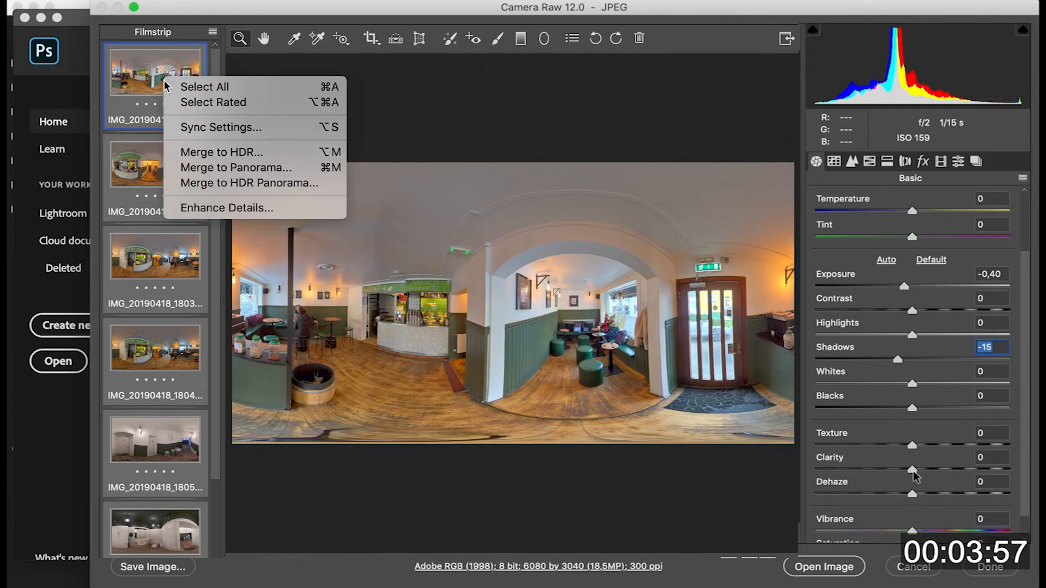
click(192, 129)
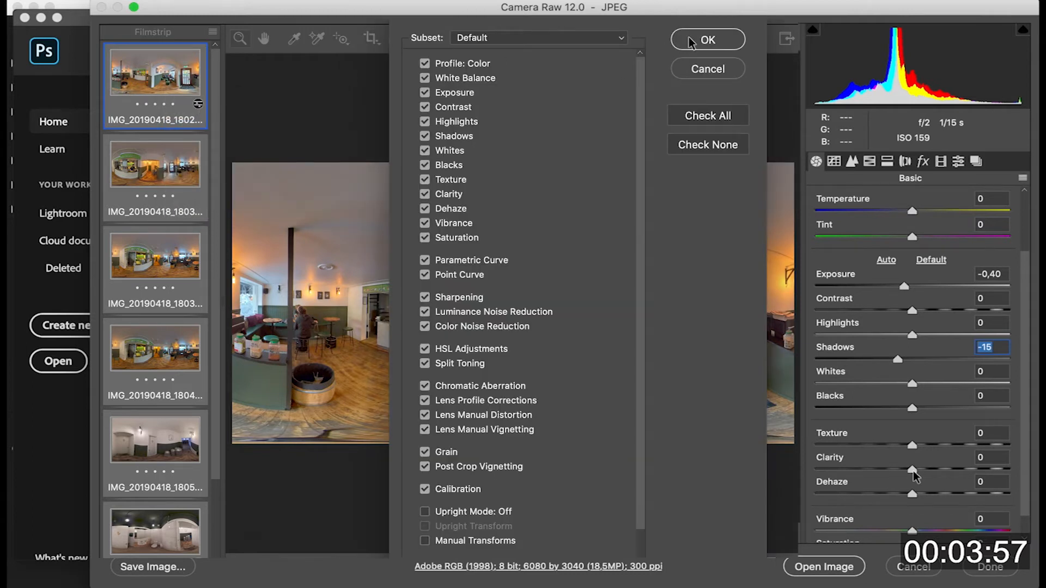
click(707, 40)
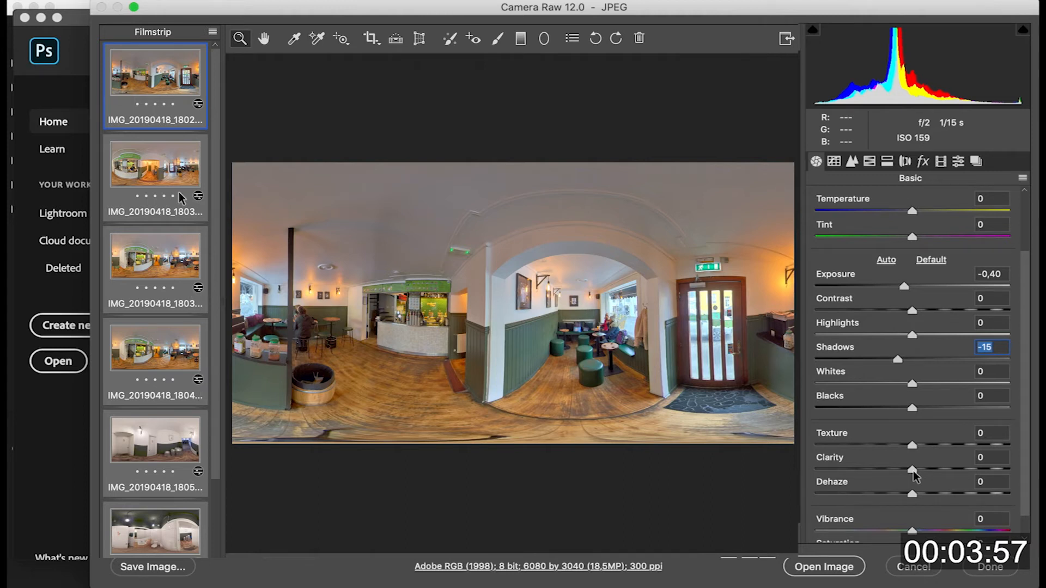
click(169, 169)
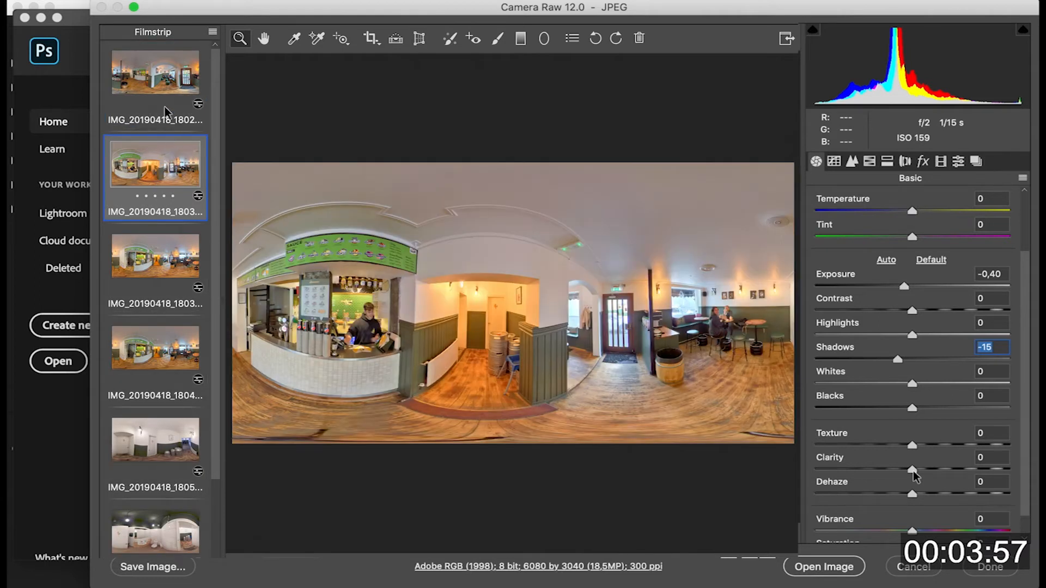
click(166, 84)
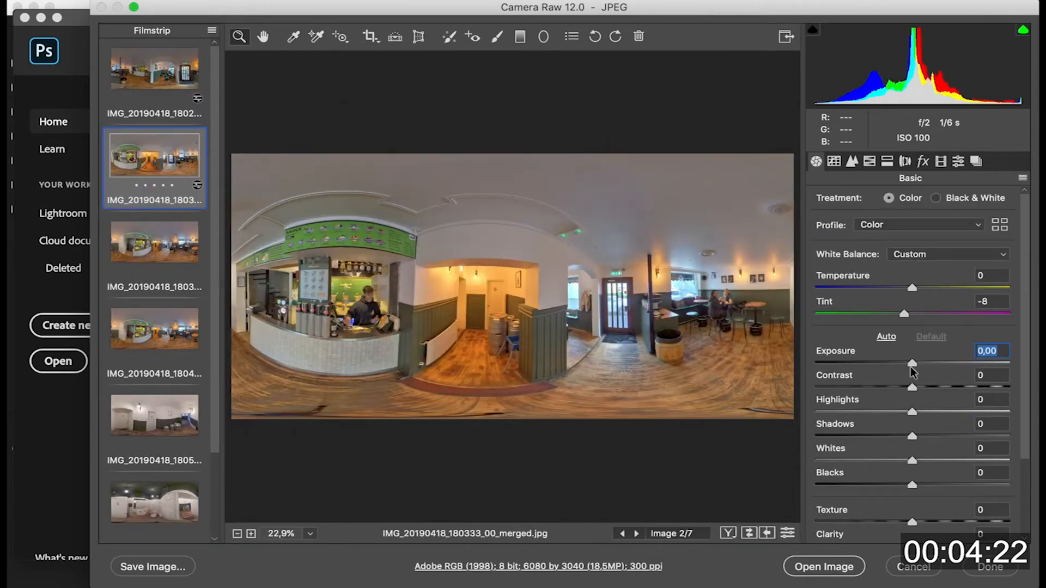
Set the exposure of IMG_20190418_180333_00_merged.jpg to -0.05 and its shadows to -26
drag(910, 368, 911, 364)
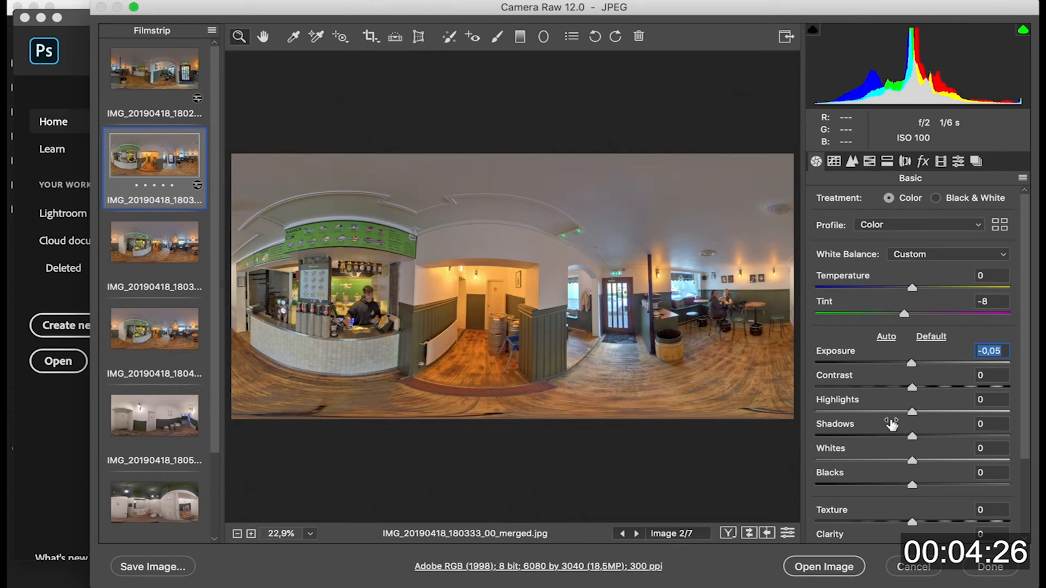
drag(912, 441, 887, 435)
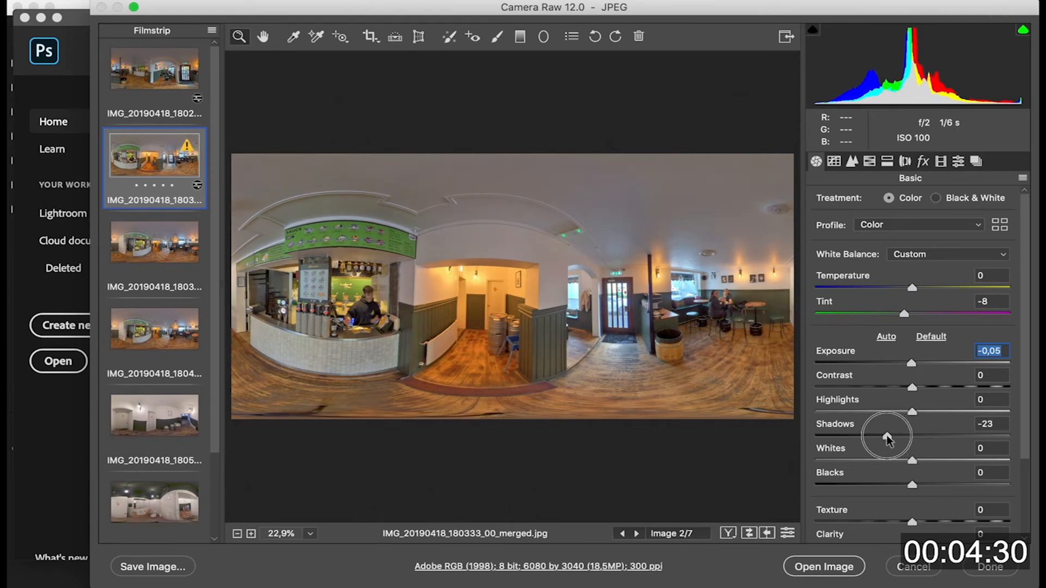
scroll(913, 471, down, 4)
scroll(913, 472, up, 4)
Adjust the third panorama with slightly lower tint, higher contrast, darker shadows and a small color boost
click(155, 242)
drag(913, 314, 906, 314)
drag(913, 386, 921, 386)
drag(913, 437, 901, 437)
scroll(886, 452, down, 4)
drag(913, 531, 921, 533)
Adjust the fourth panorama by lowering its tint, exposure and shadows
click(155, 329)
scroll(913, 327, up, 4)
drag(913, 314, 903, 314)
drag(912, 363, 908, 364)
drag(913, 437, 886, 438)
scroll(893, 447, down, 4)
drag(913, 470, 925, 470)
Lower the exposure slightly and the shadows strongly on the fifth panorama, the white-walled room
click(155, 146)
scroll(154, 329, down, 4)
click(155, 313)
drag(913, 262, 909, 261)
drag(913, 334, 814, 334)
Brighten the exterior street panorama, the last image in the set, by raising its exposure and strongly boosting its colors
click(154, 399)
click(155, 486)
drag(913, 531, 950, 530)
scroll(914, 472, up, 4)
drag(913, 334, 930, 310)
mouse_move(913, 286)
mouse_down()
mouse_move(1000, 285)
mouse_move(920, 285)
mouse_up()
Open all the adjusted panoramas from Camera Raw as separate Photoshop documents
scroll(158, 273, up, 4)
click(155, 155)
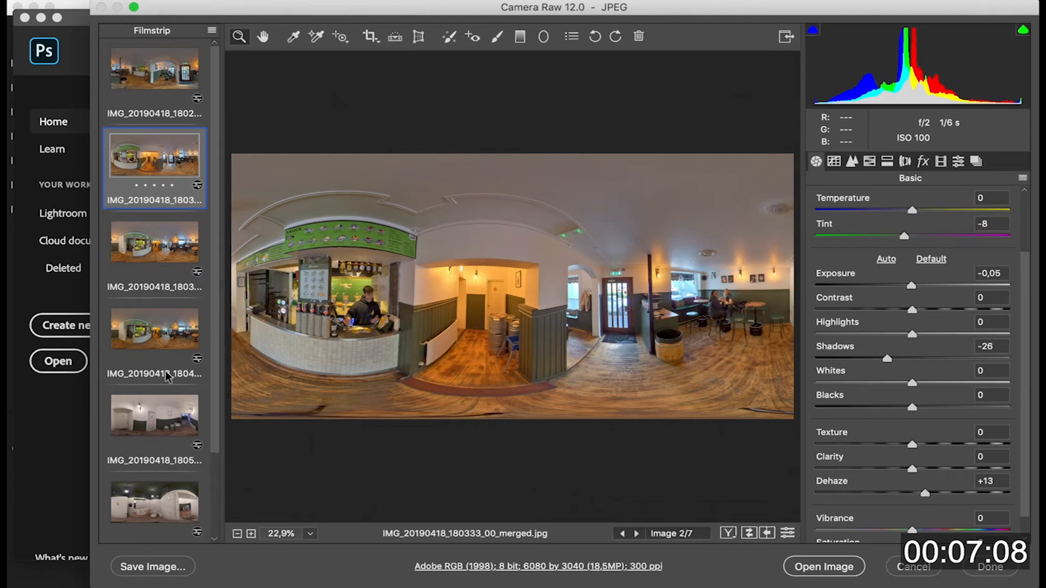
click(819, 569)
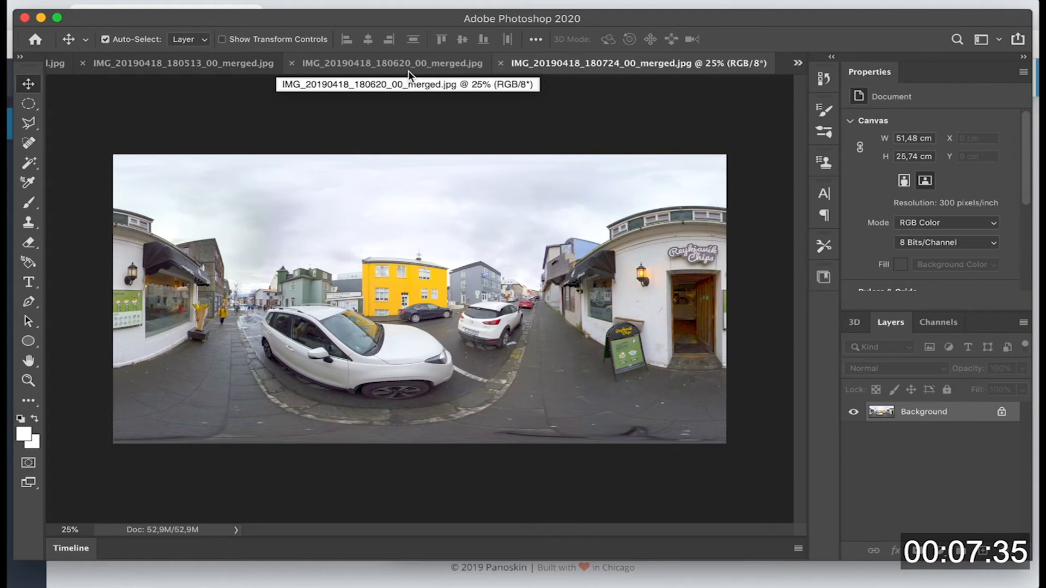
Create a spherical panorama layer from the Background layer of the bathroom image IMG_20190418_180620_00_merged.jpg
click(376, 70)
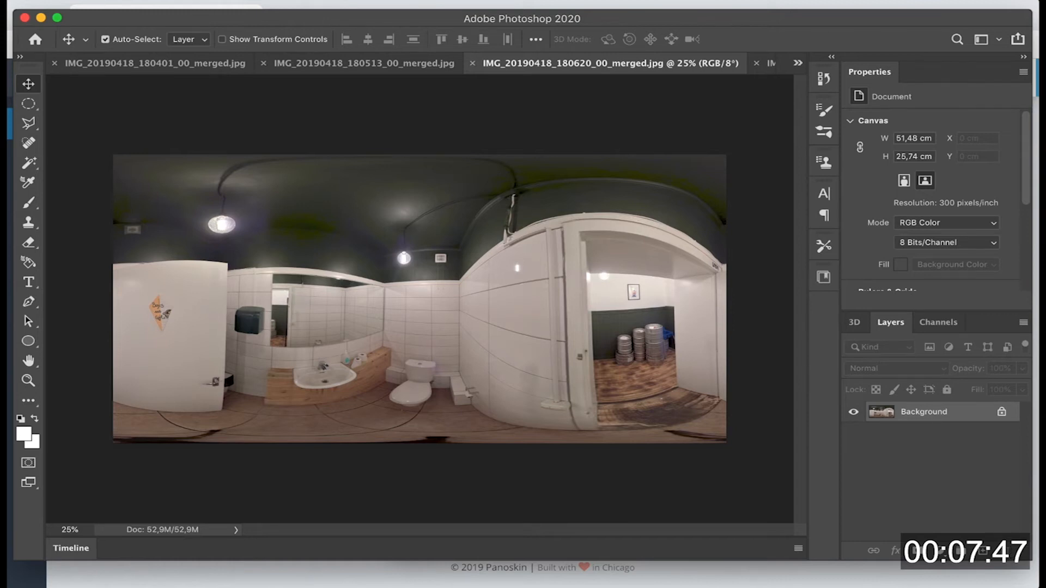
click(414, 0)
mouse_move(446, 0)
mouse_move(461, 57)
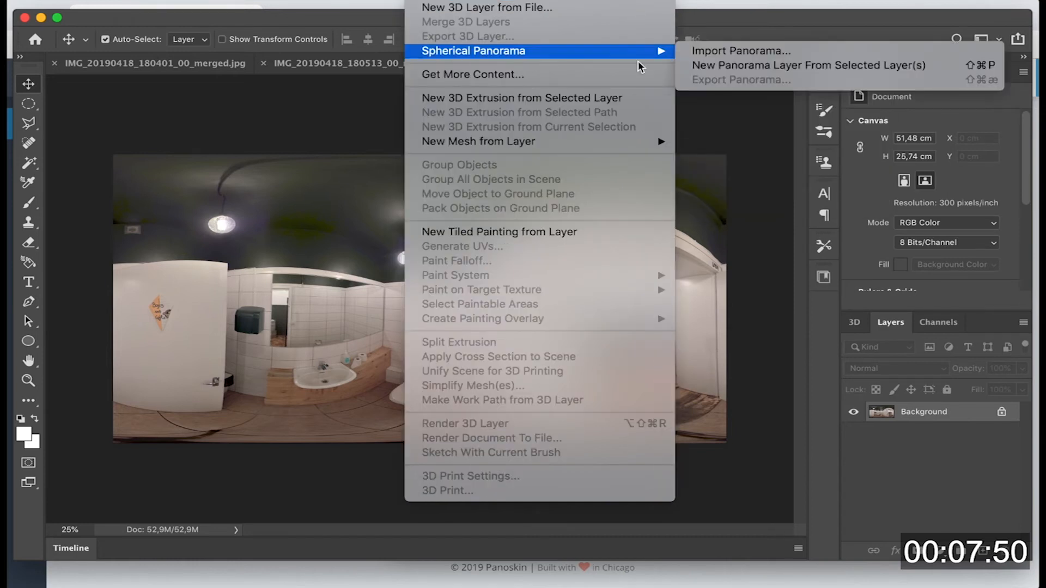
mouse_move(662, 50)
click(718, 68)
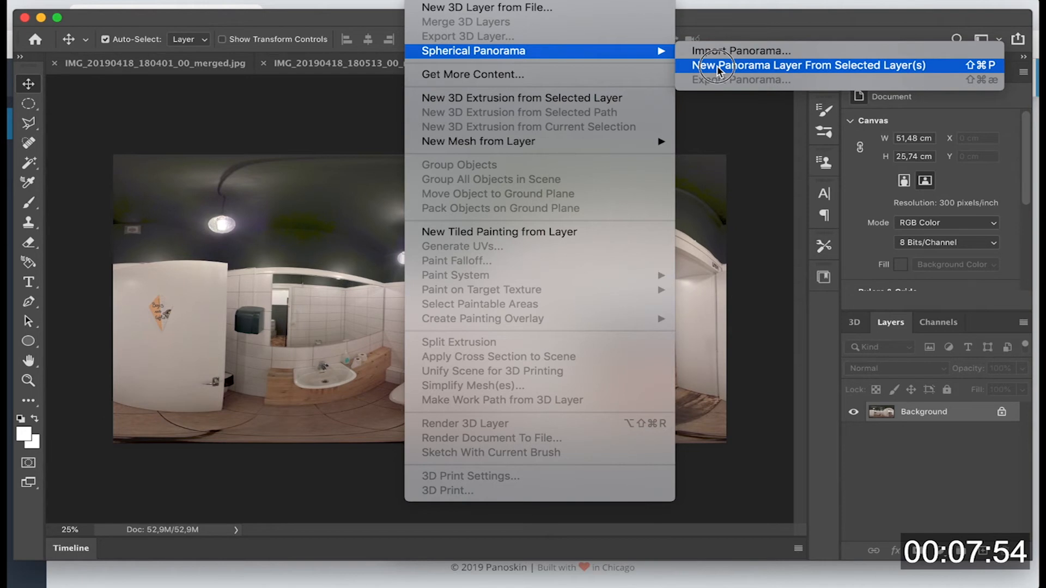
click(718, 68)
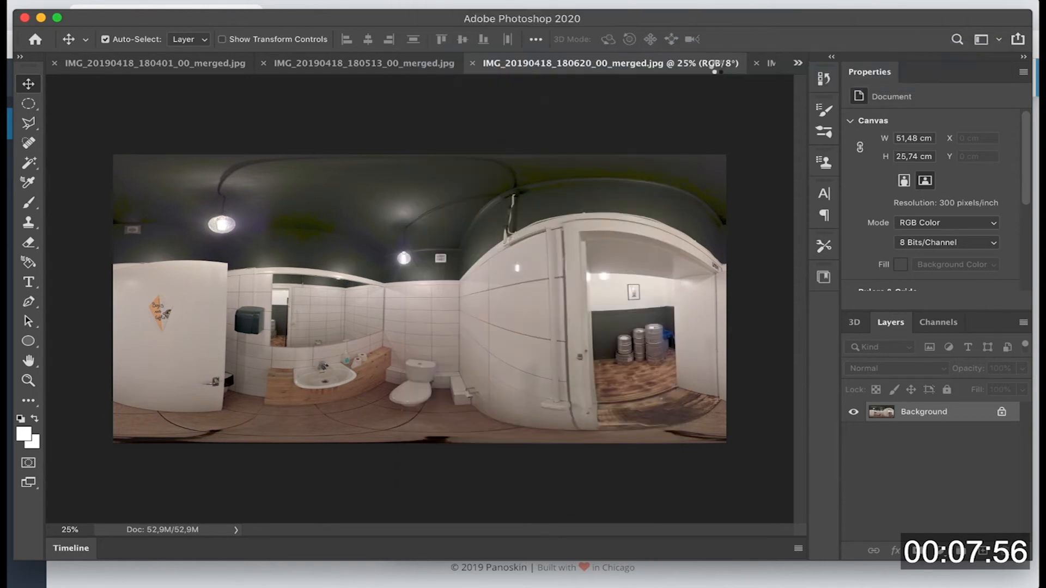
Set the panorama camera's FOV to a 45 mm lens and aim it at the tripod pole reflected in the mirror
drag(206, 339, 276, 308)
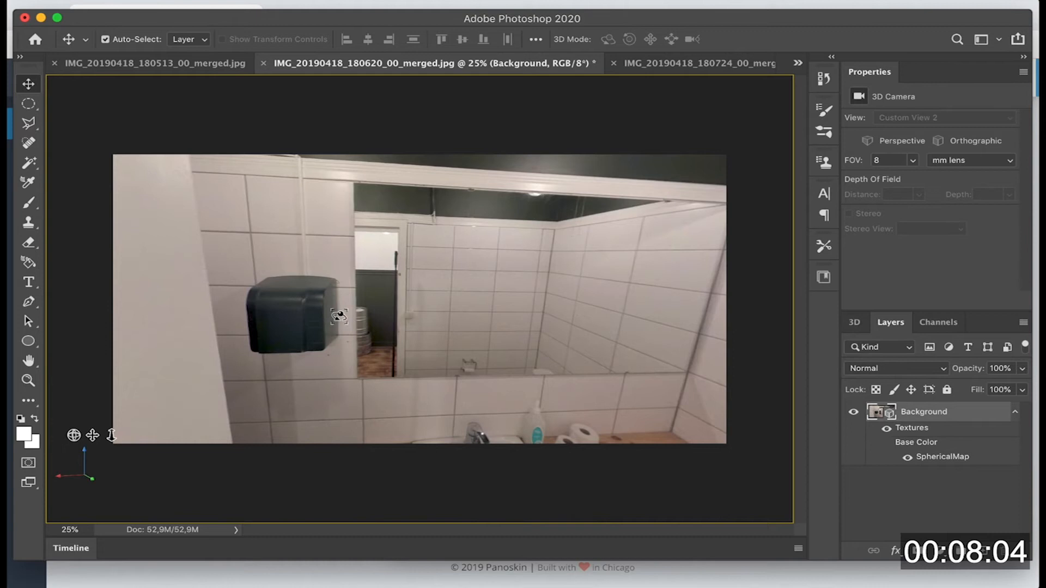
drag(333, 316, 338, 320)
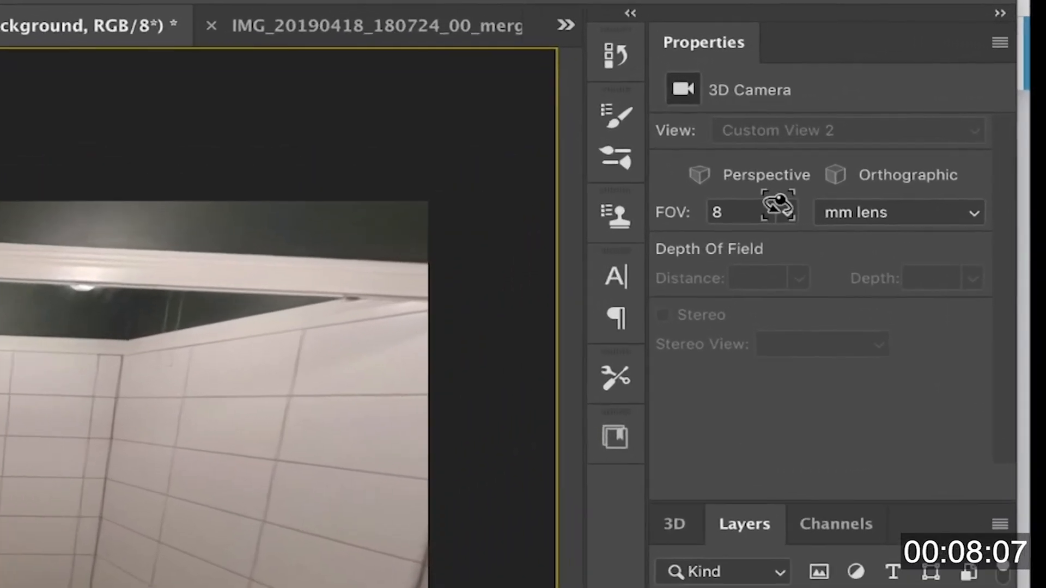
click(778, 210)
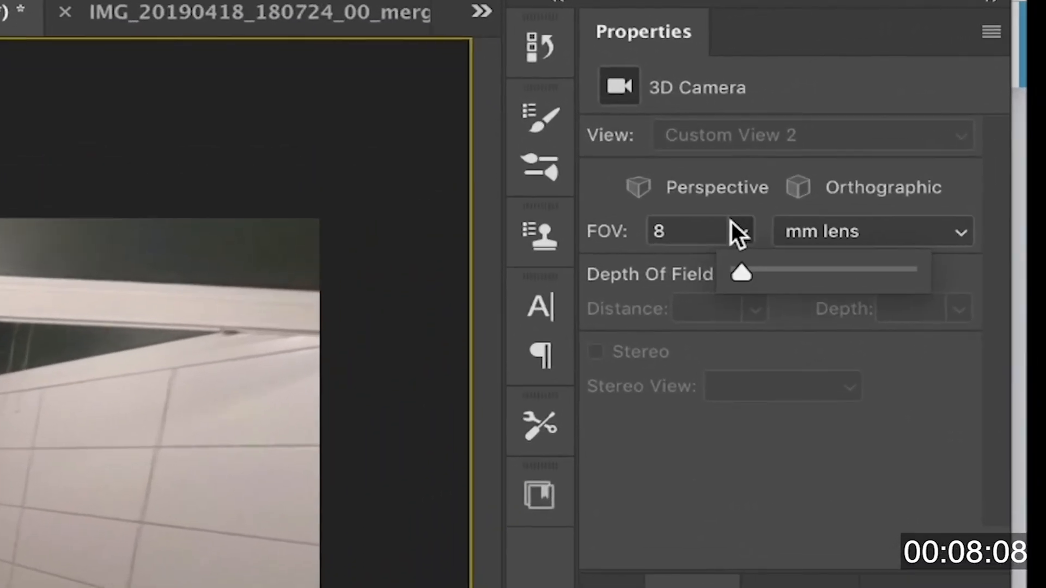
drag(742, 275, 747, 273)
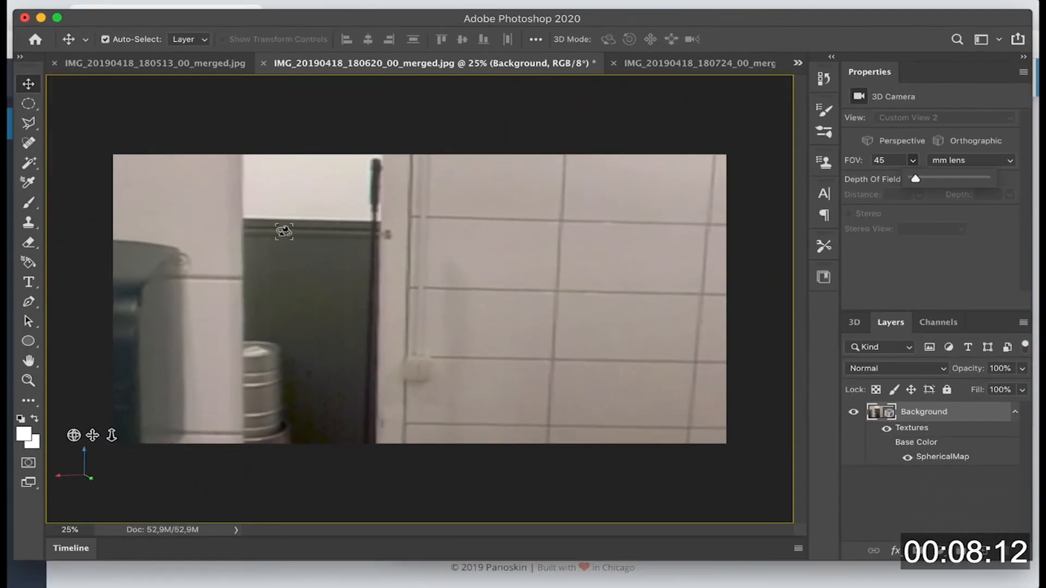
drag(52, 273, 49, 274)
drag(277, 234, 276, 231)
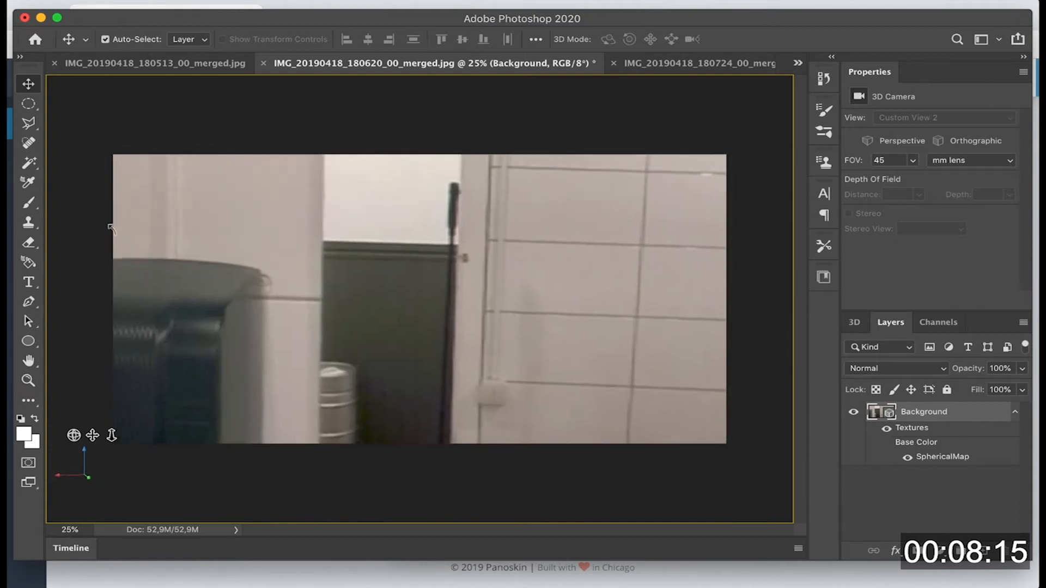
Remove the reflected tripod pole in the mirror with the Clone Stamp, sampling the white wall and dark panelling beside it
click(29, 223)
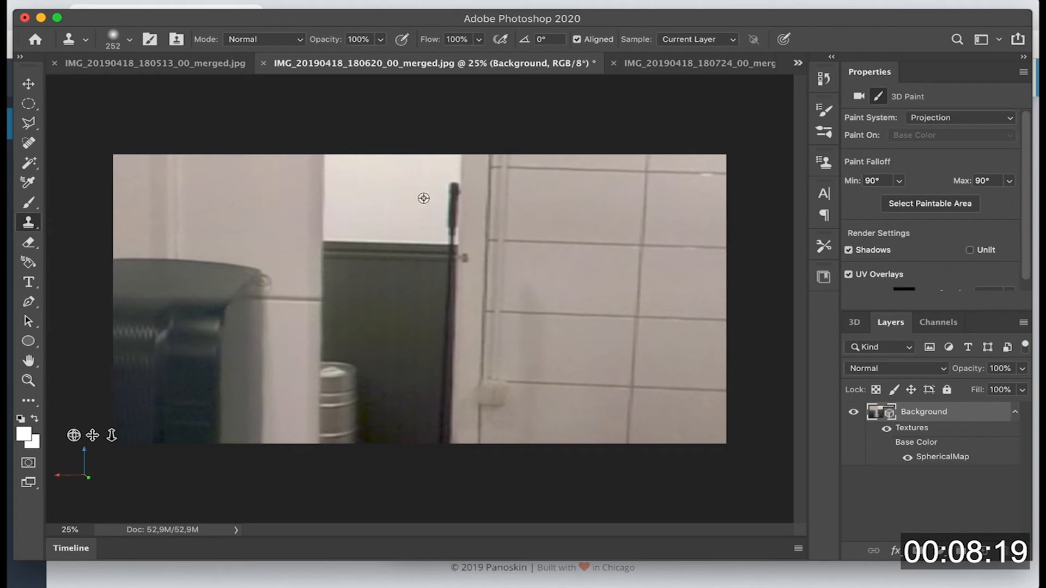
alt+click(424, 196)
drag(451, 192, 448, 194)
alt+click(413, 249)
mouse_move(447, 248)
mouse_down()
mouse_move(446, 182)
mouse_move(436, 430)
mouse_move(439, 234)
mouse_move(444, 377)
mouse_up()
key(v)
key(s)
alt+click(417, 239)
alt+click(392, 328)
Clone a clean edge between the white wall and the door frame in the upper part of the mirror reflection
click(28, 84)
drag(455, 335, 455, 463)
click(30, 223)
drag(460, 270, 461, 292)
alt+click(462, 229)
click(460, 306)
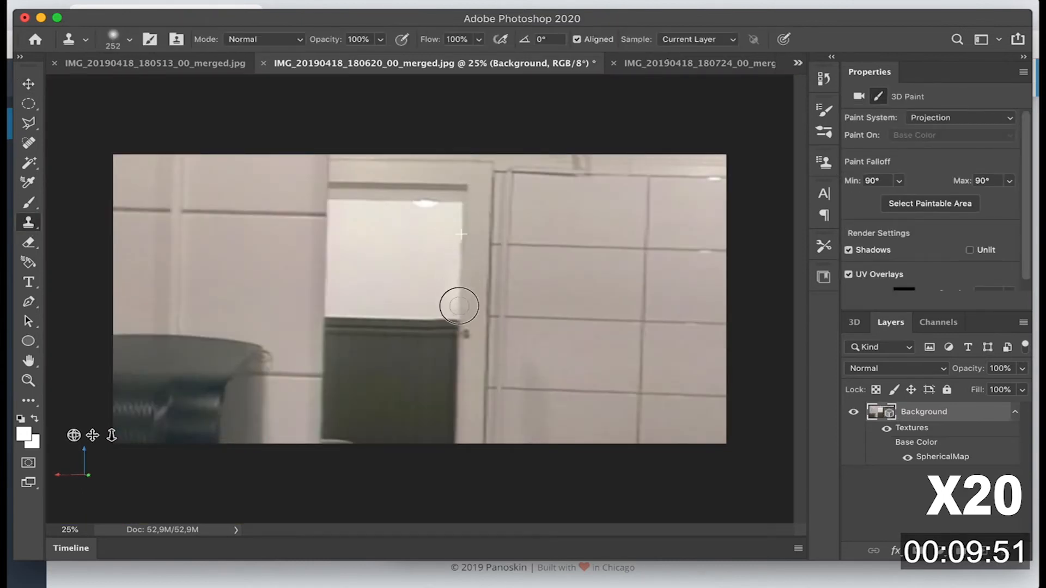
Paint over the tripod legs on the tiled floor with a 310 px content-aware Spot Healing Brush
click(29, 84)
drag(430, 414, 431, 207)
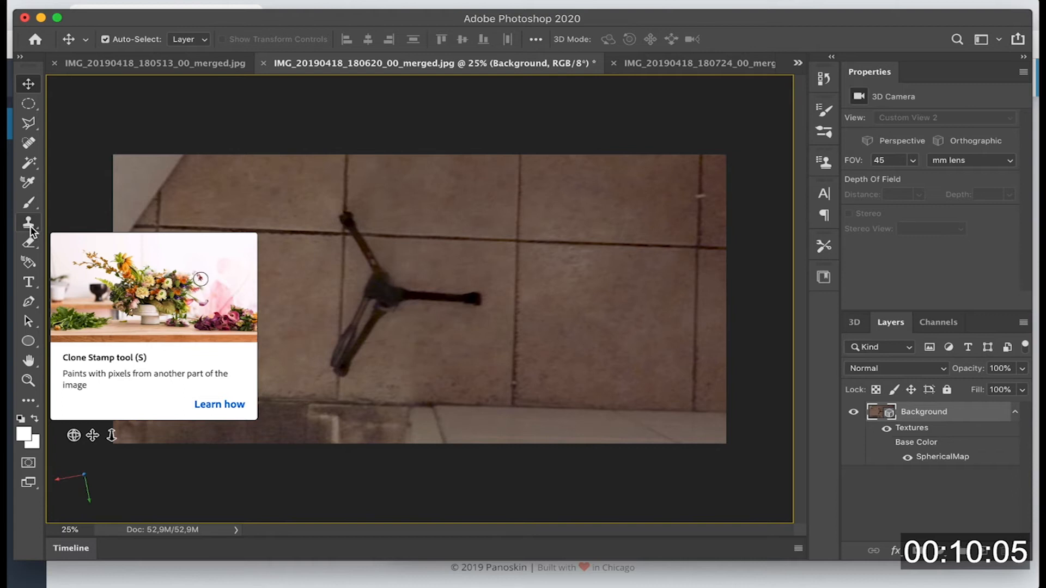
click(30, 143)
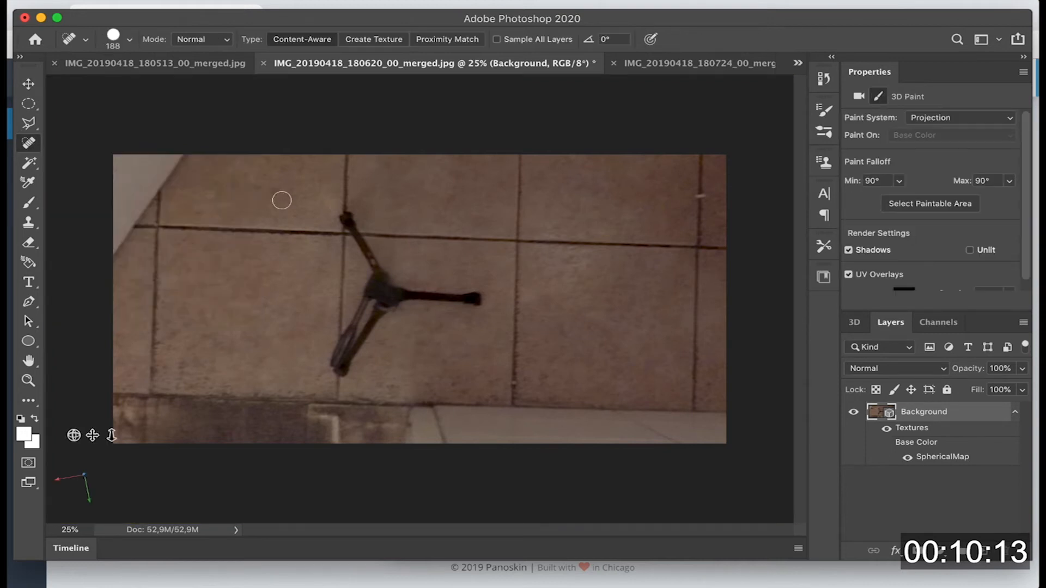
click(130, 39)
drag(159, 82, 173, 88)
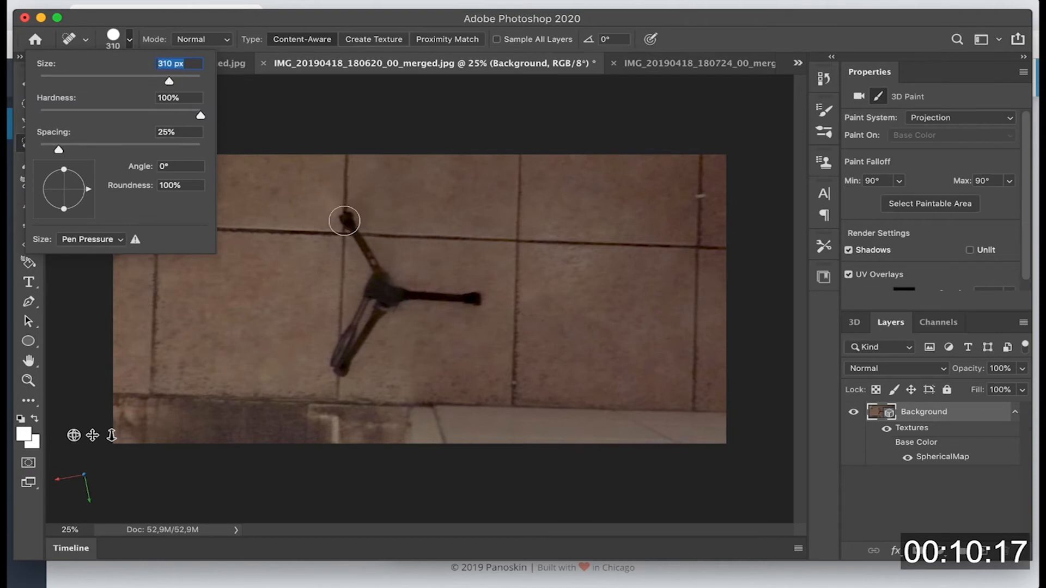
mouse_move(345, 221)
mouse_down()
mouse_move(391, 289)
mouse_move(475, 299)
mouse_move(374, 292)
mouse_move(350, 318)
mouse_move(340, 370)
mouse_move(383, 299)
mouse_move(398, 298)
mouse_up()
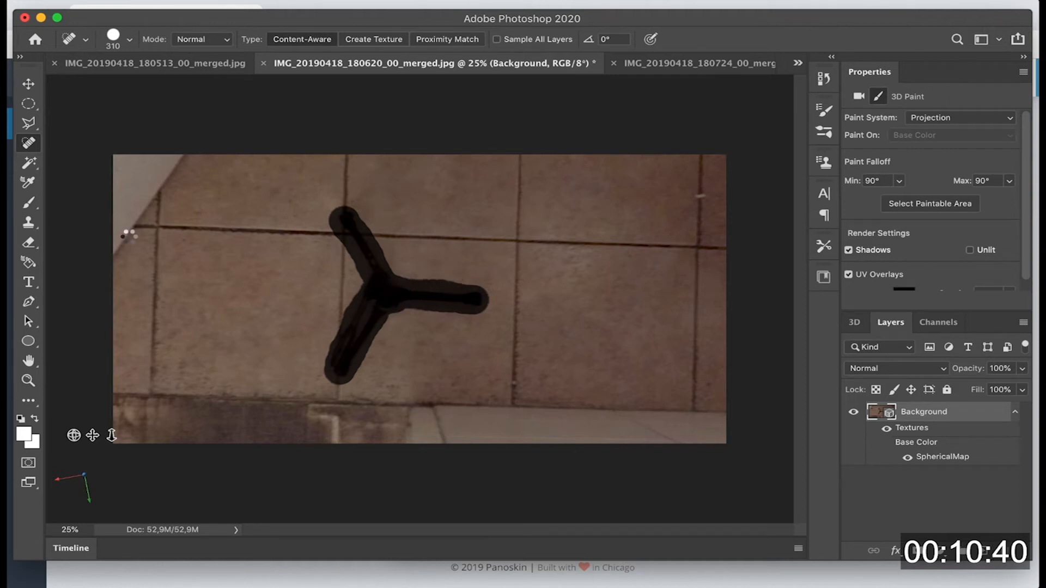
Repair the leftover marks and grout lines on the healed floor tiles with the Clone Stamp, and return the view to the mirror
click(29, 224)
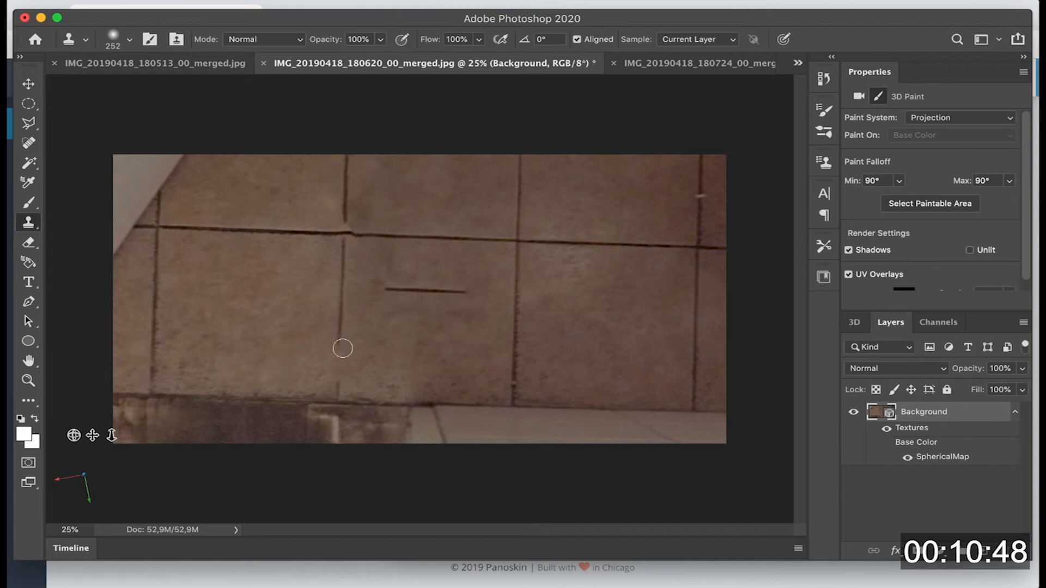
drag(339, 353, 338, 382)
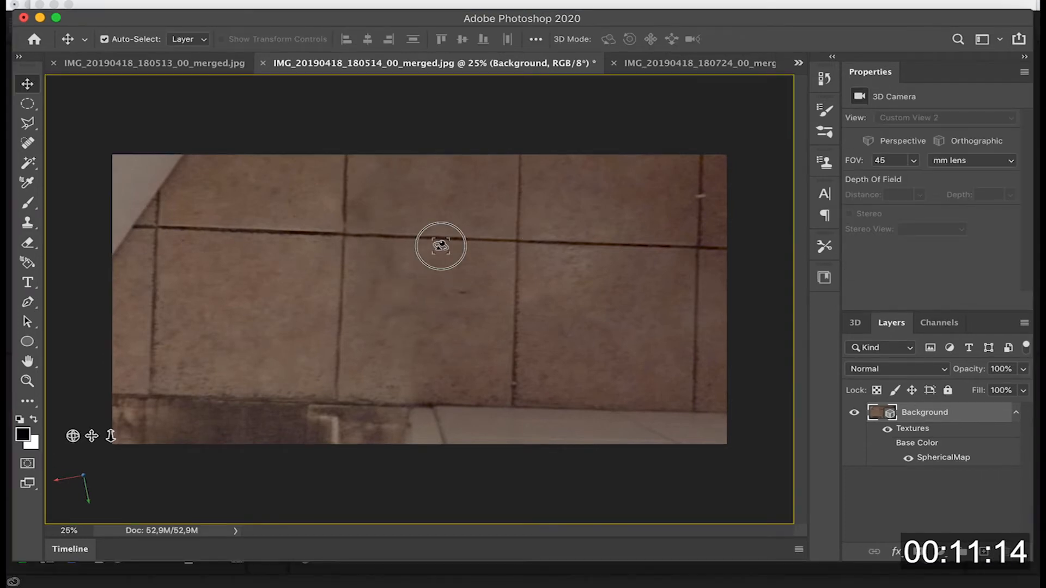
drag(441, 245, 896, 160)
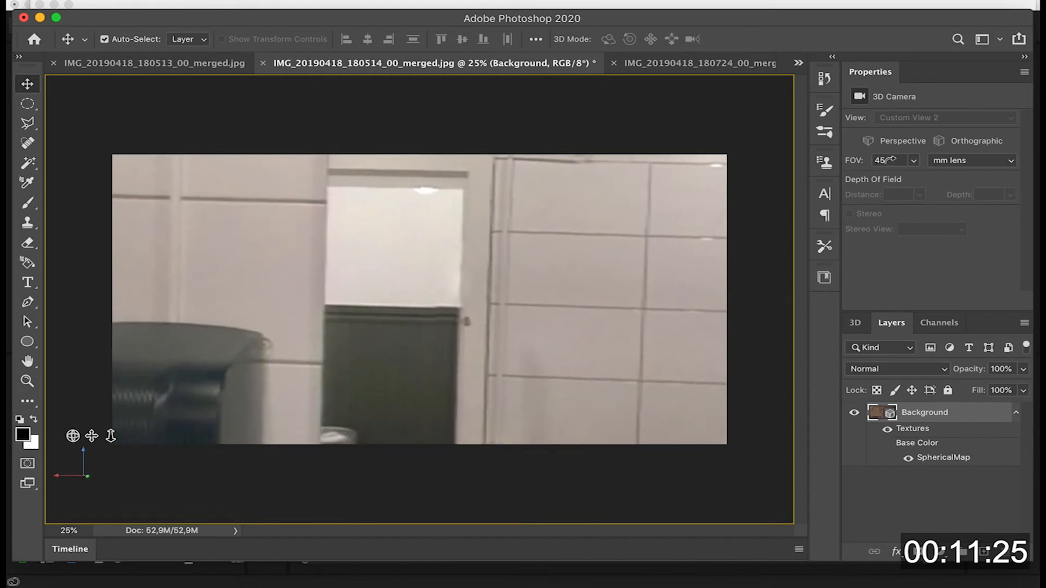
Set the 3D camera's field of view to a 10 mm lens
click(881, 160)
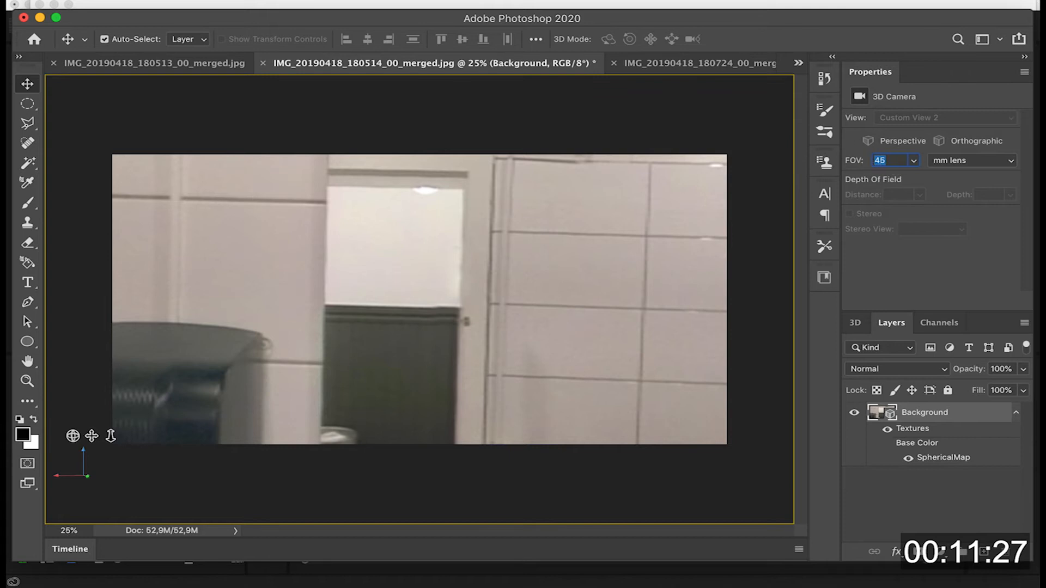
text(10)
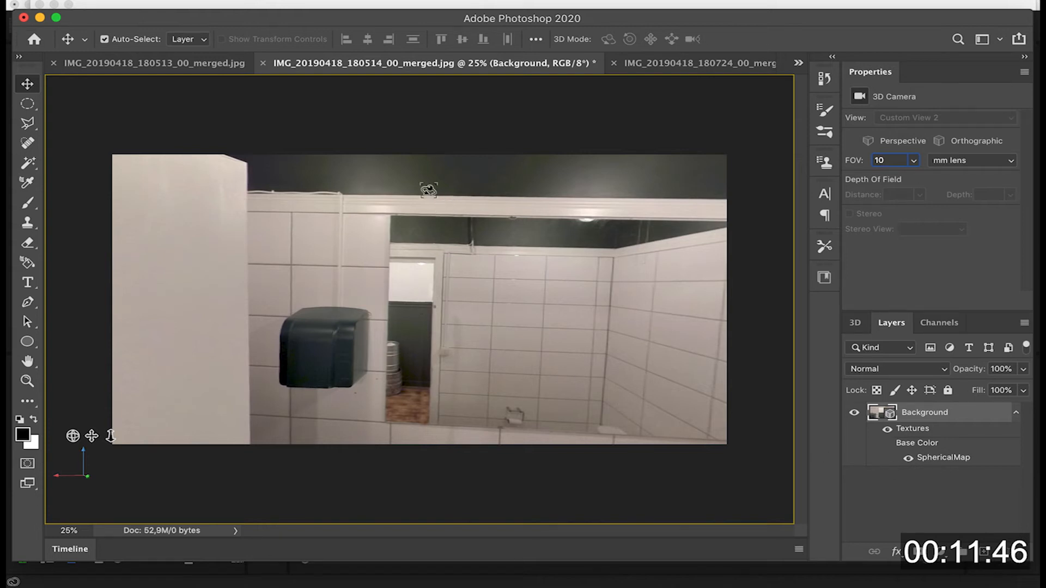
Export the spherical panorama as bathroom.jpg into the reykjavik chips folder and close its document
click(420, 1)
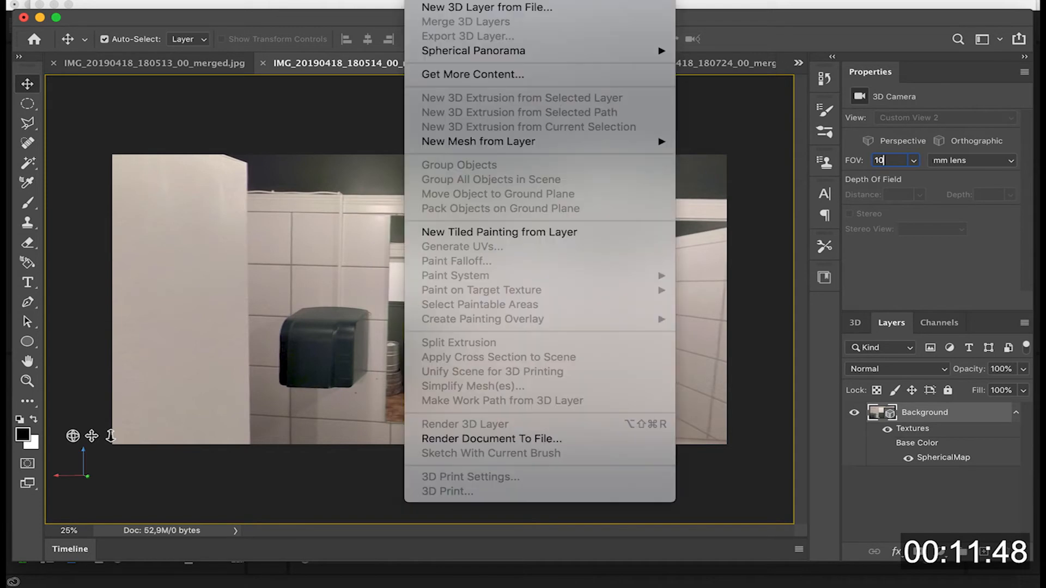
mouse_move(455, 52)
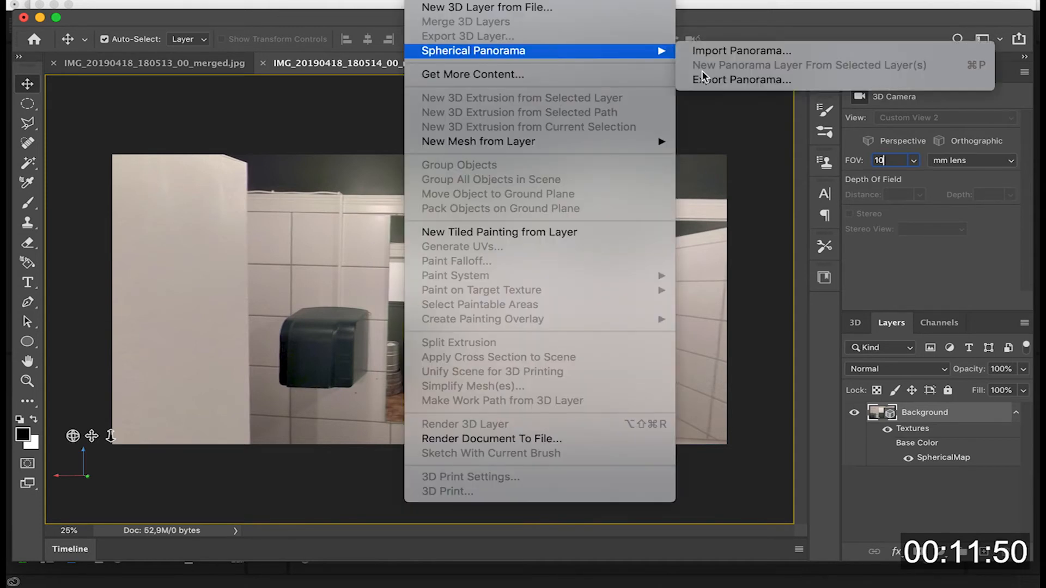
click(730, 78)
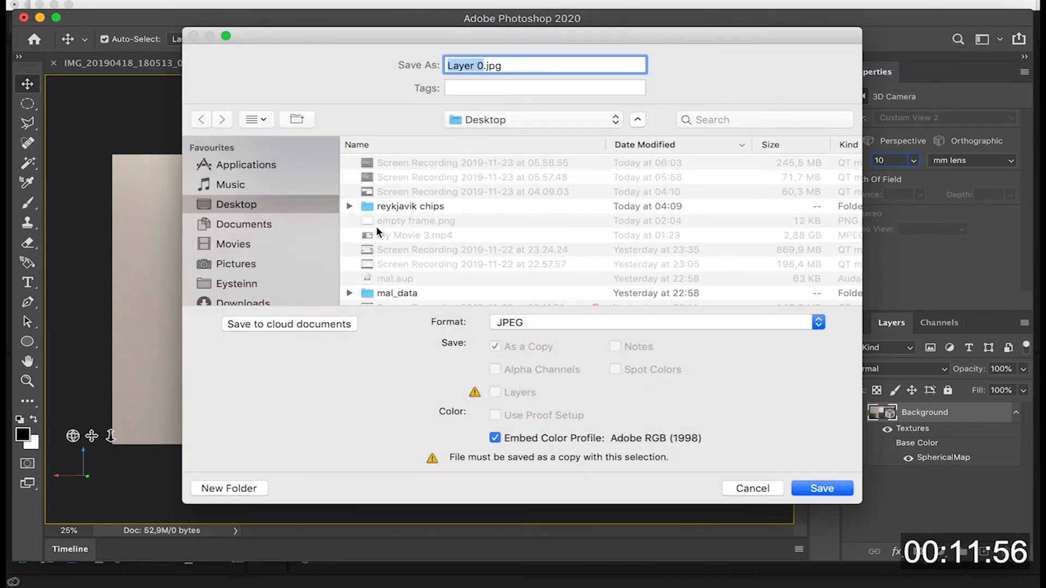
click(368, 207)
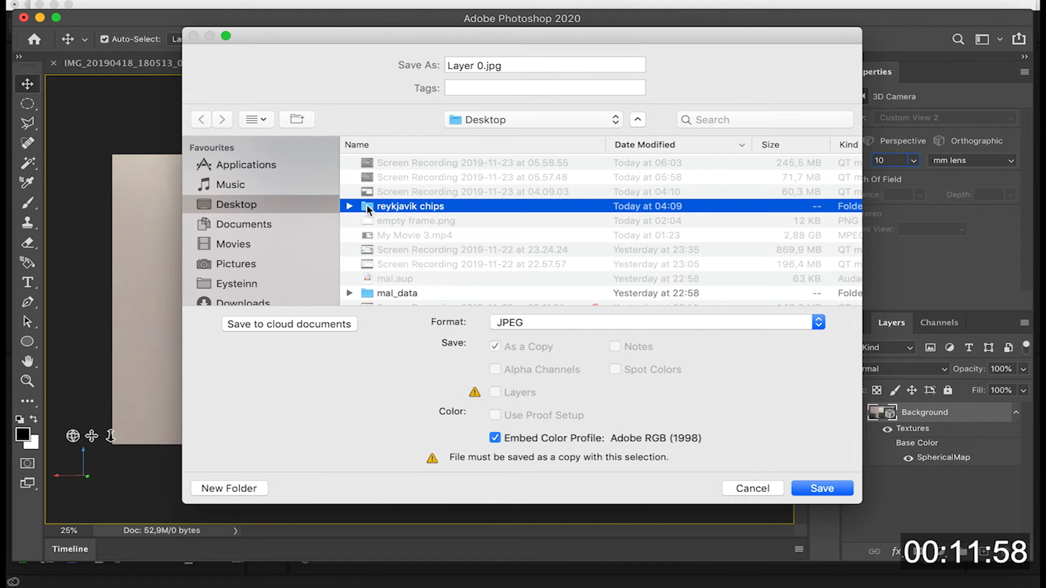
double_click(365, 202)
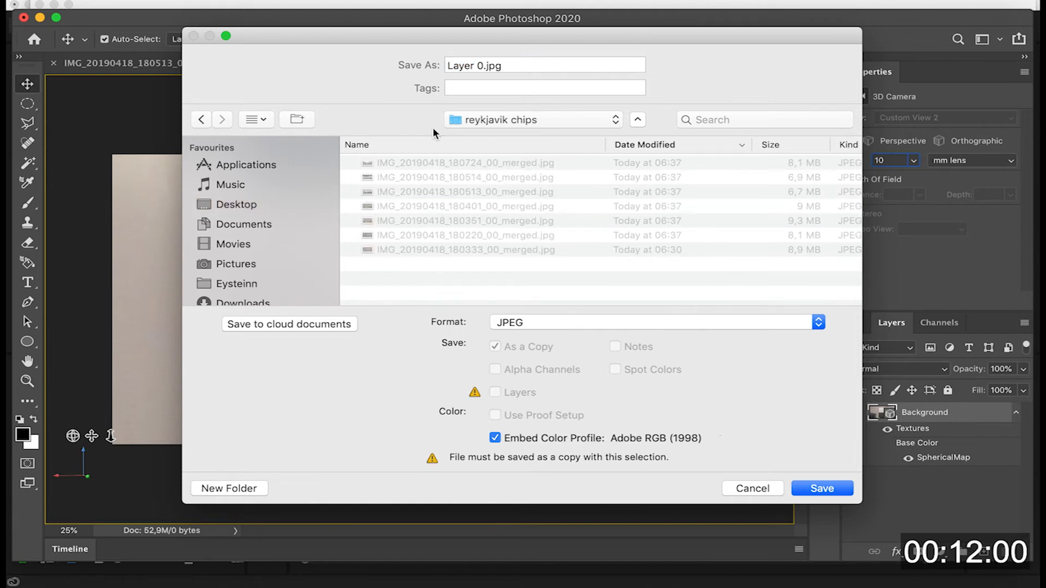
click(479, 66)
text(bathroom)
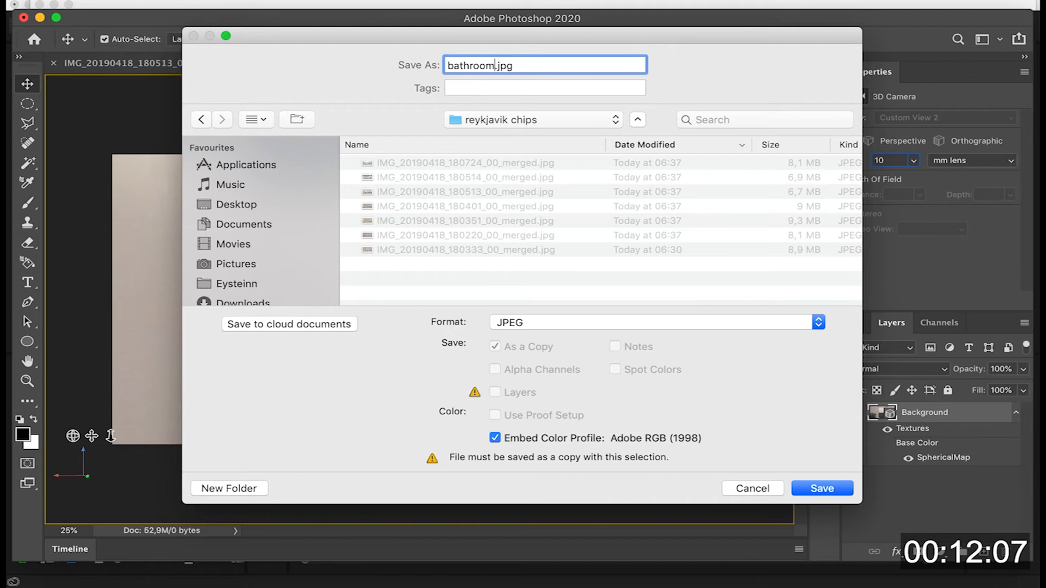
key(Return)
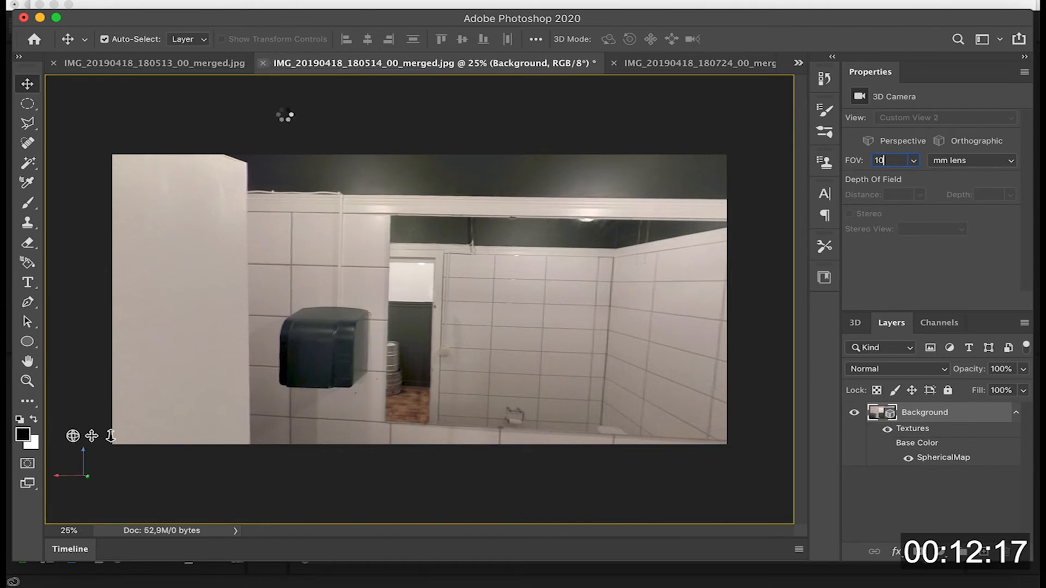
click(463, 211)
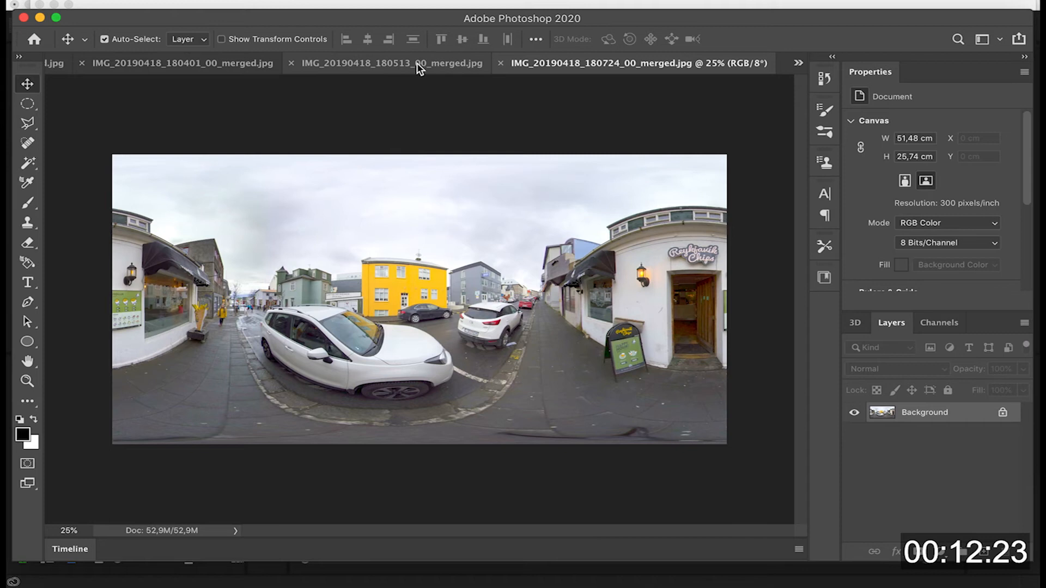
Save IMG_20190418_180724_00_merged as a JPEG at maximum quality 12, replace the existing file, and close the document
key(super+s)
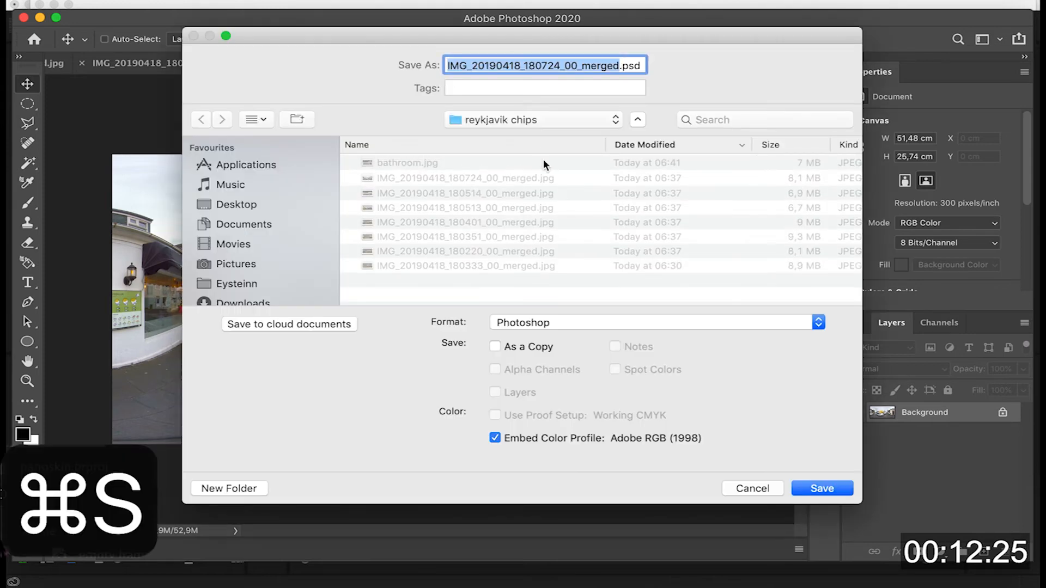
click(573, 326)
click(572, 419)
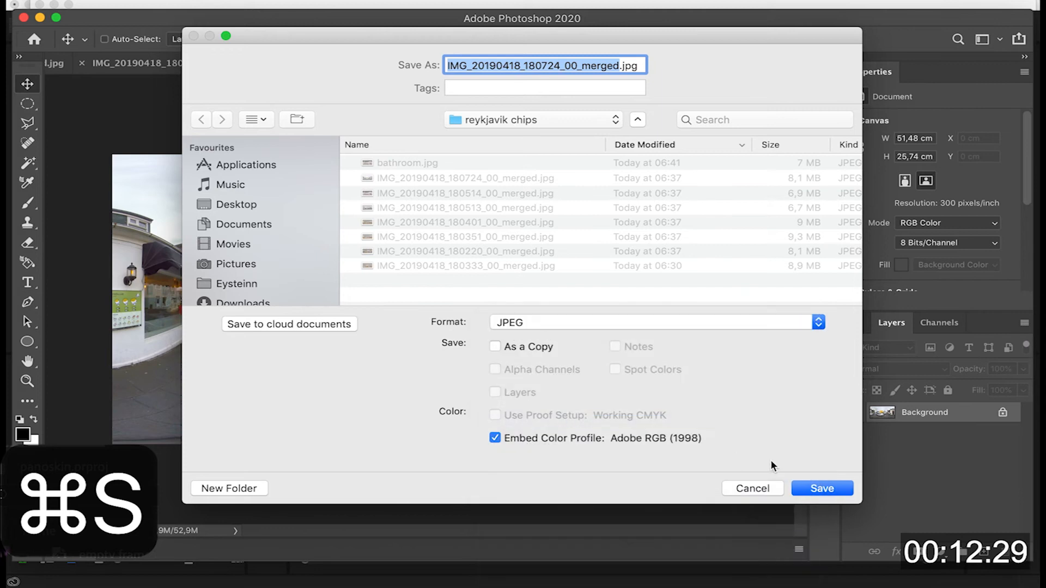
click(820, 489)
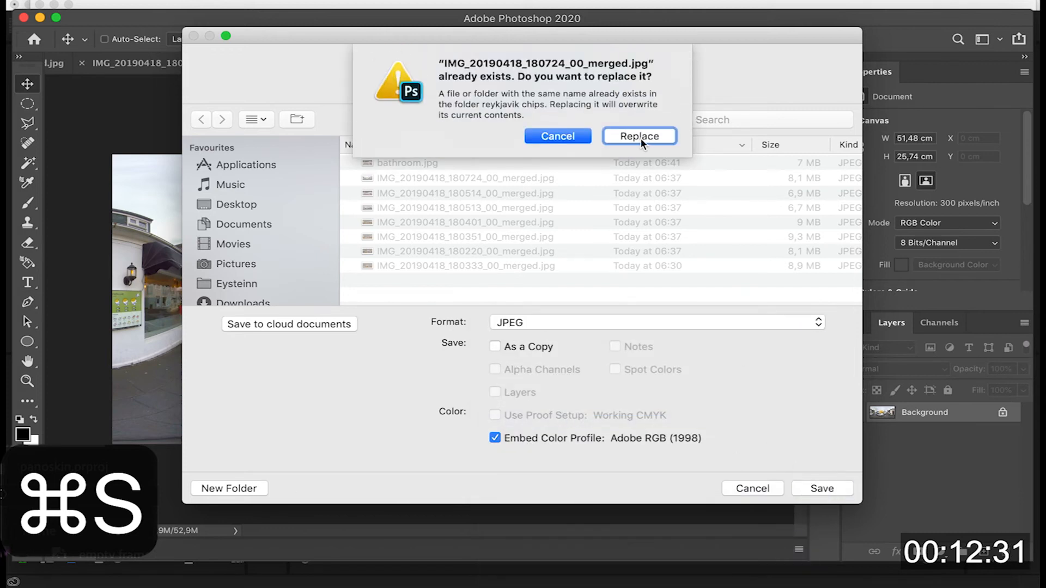
click(640, 134)
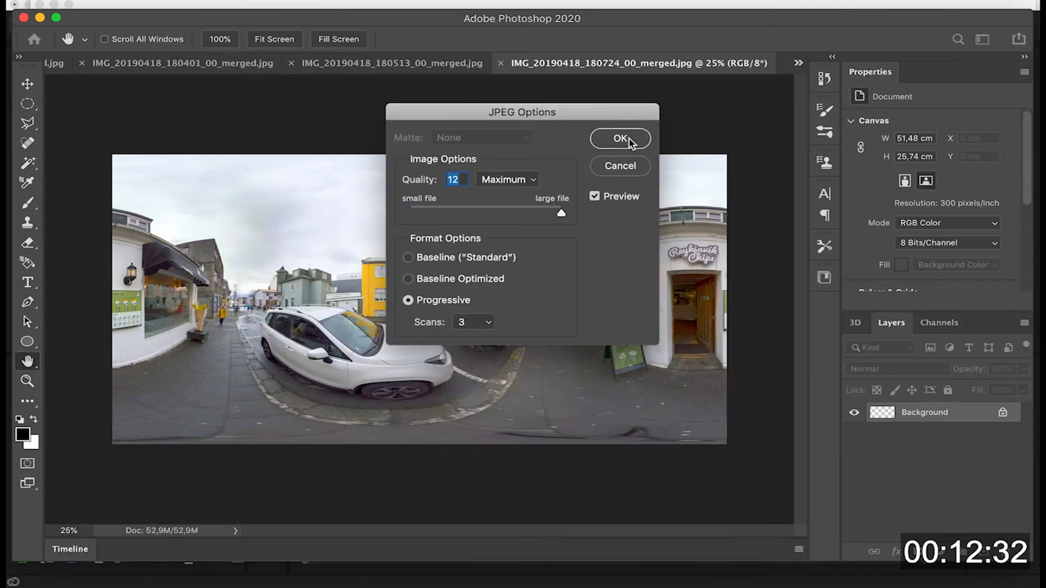
click(627, 139)
key(super+w)
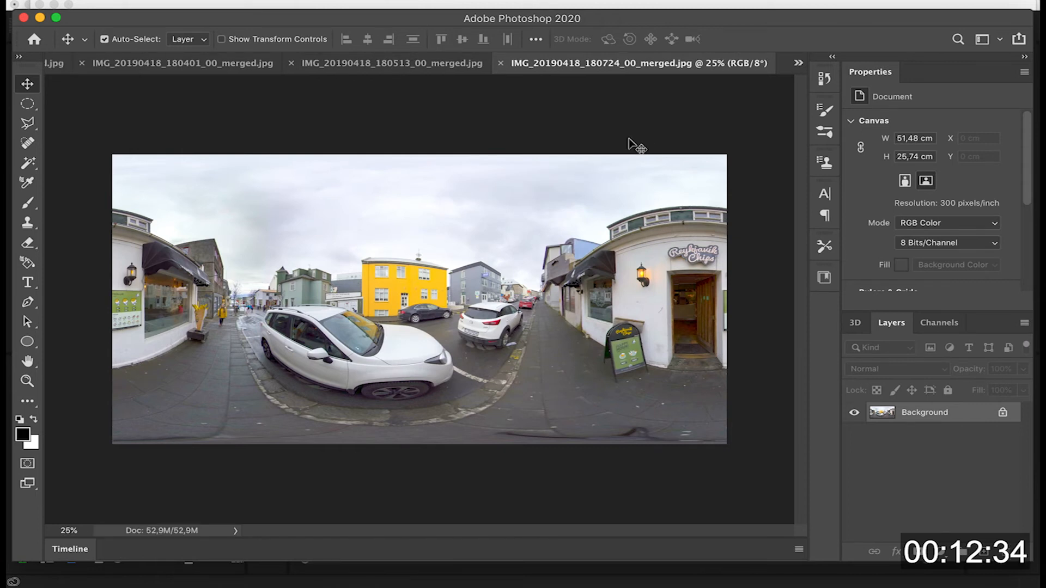
key(super+w)
Save the remaining merged panoramas as JPEGs over their existing files, closing each one except IMG_20190418_180220_00_merged.jpg
key(super+s)
key(super+w)
key(super+s)
key(super+w)
key(super+s)
key(super+w)
key(super+s)
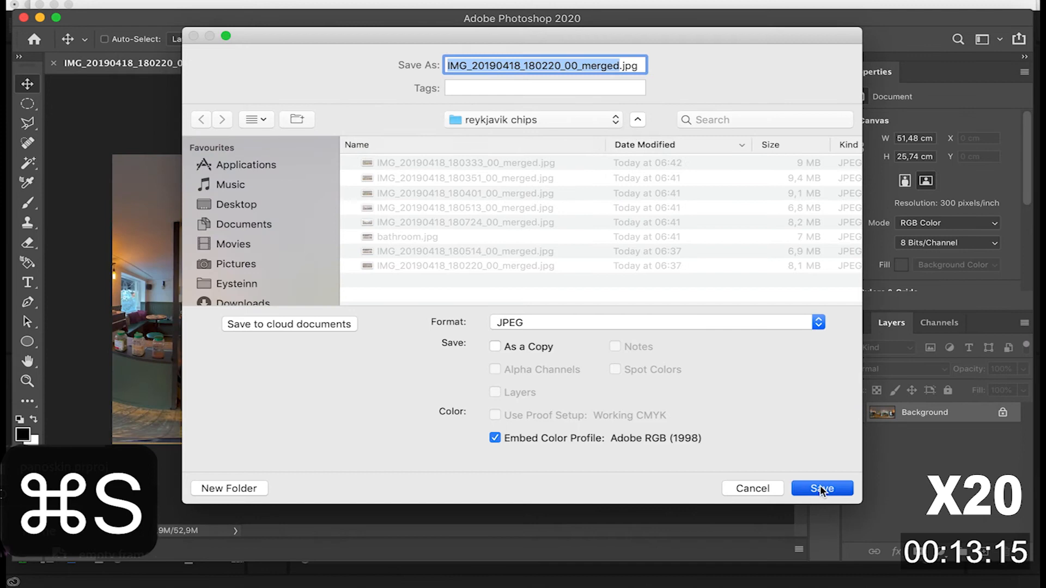
key(Return)
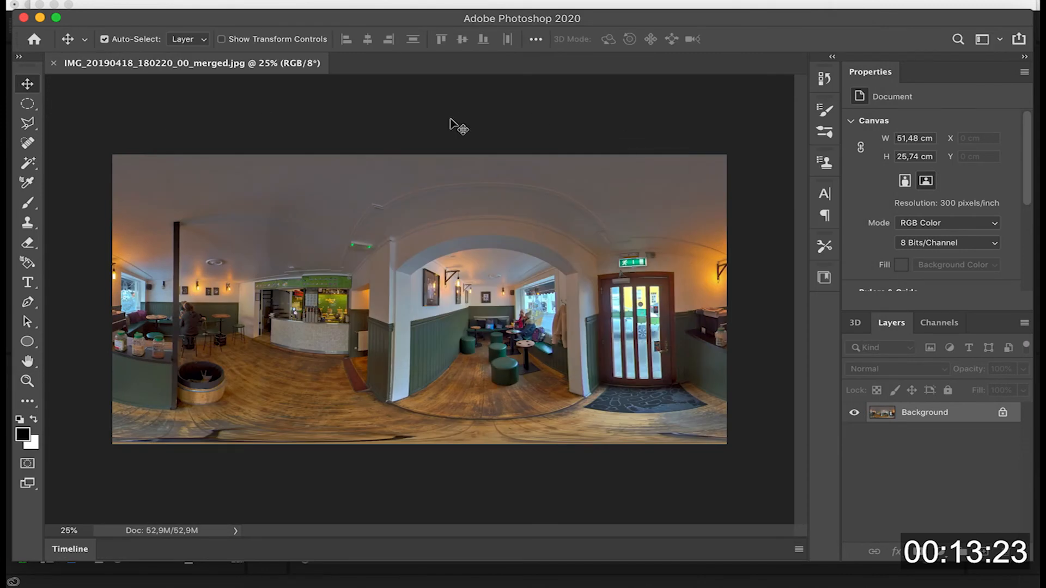
Open the keyboard shortcut settings for the application menus
key(o)
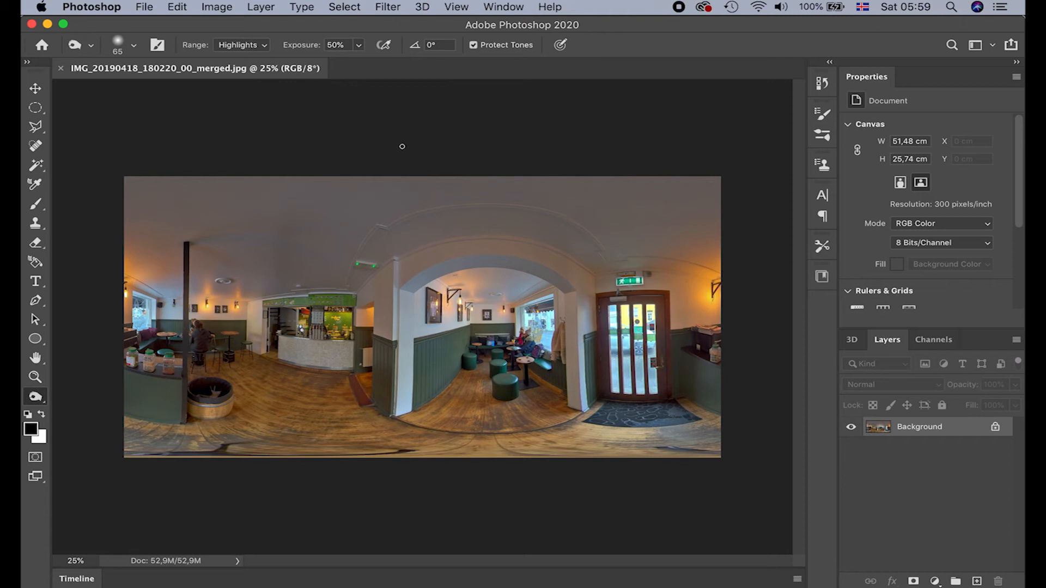
click(420, 5)
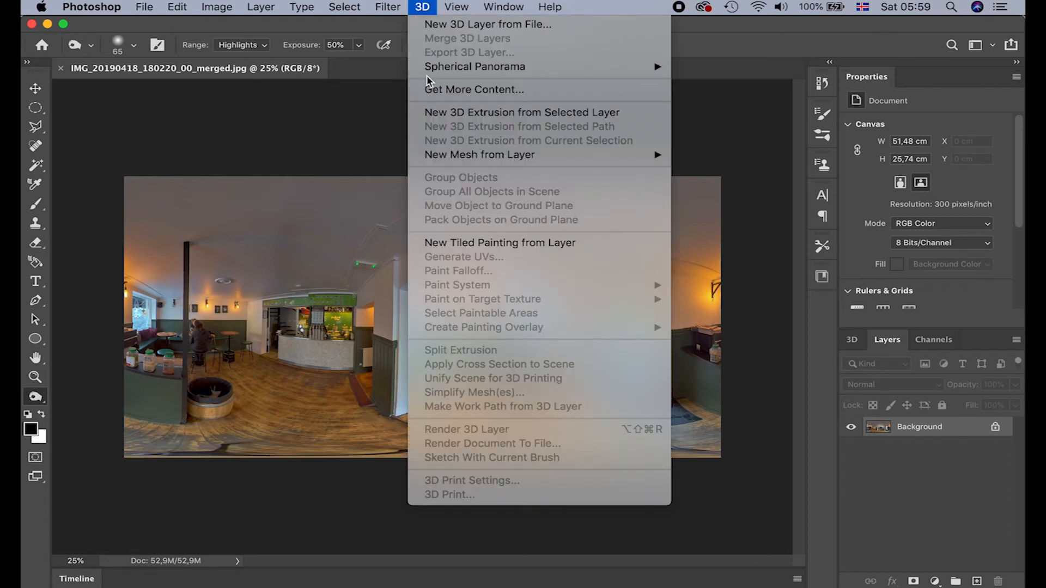
mouse_move(426, 69)
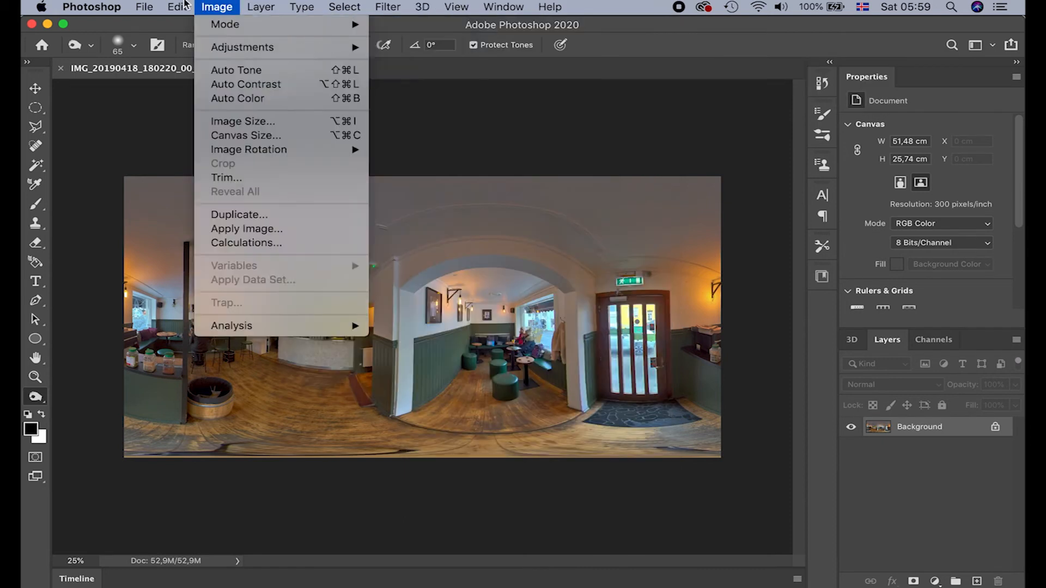
mouse_move(173, 7)
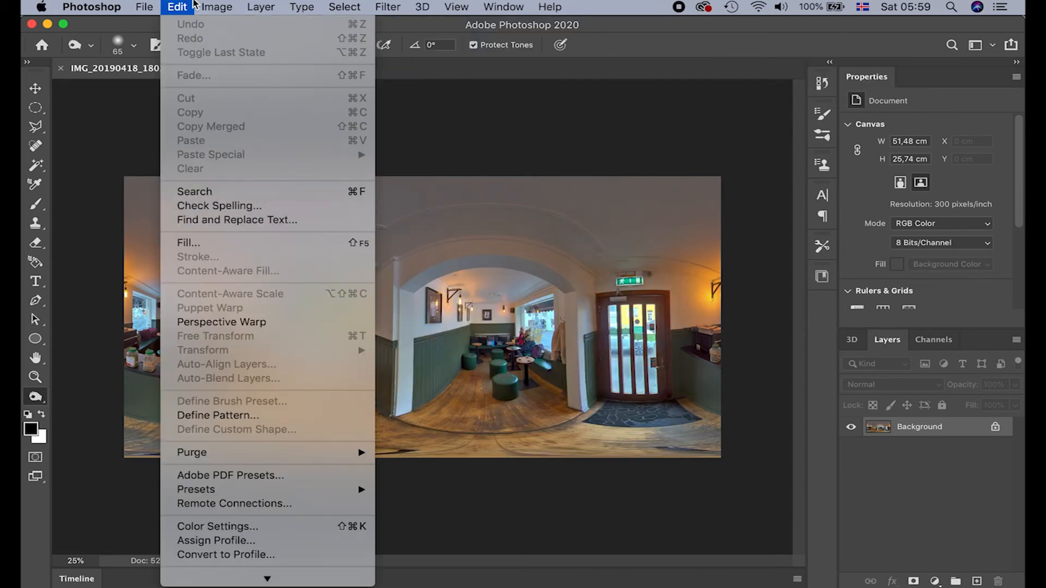
mouse_move(210, 4)
mouse_move(202, 583)
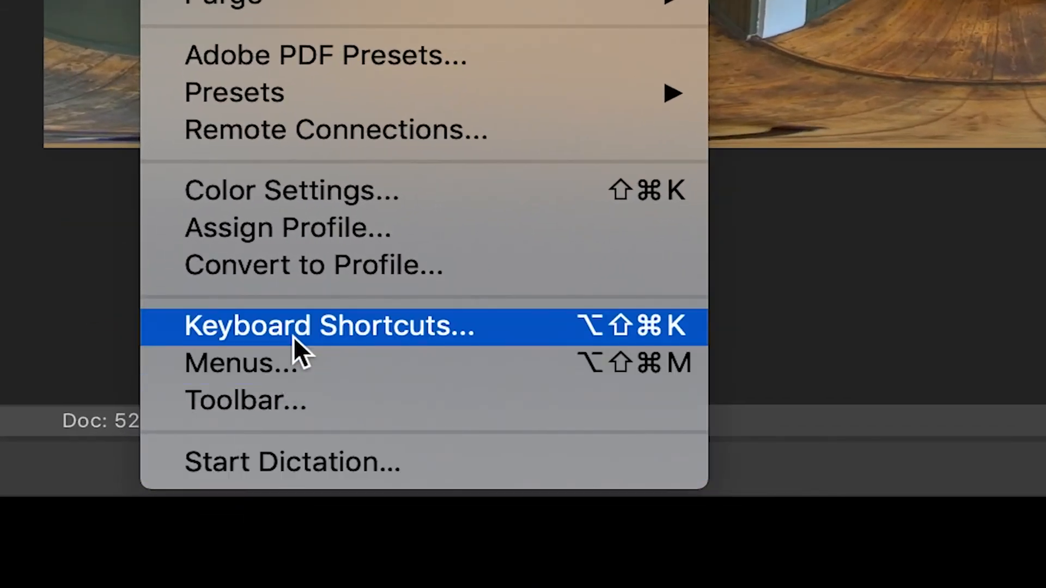
click(294, 336)
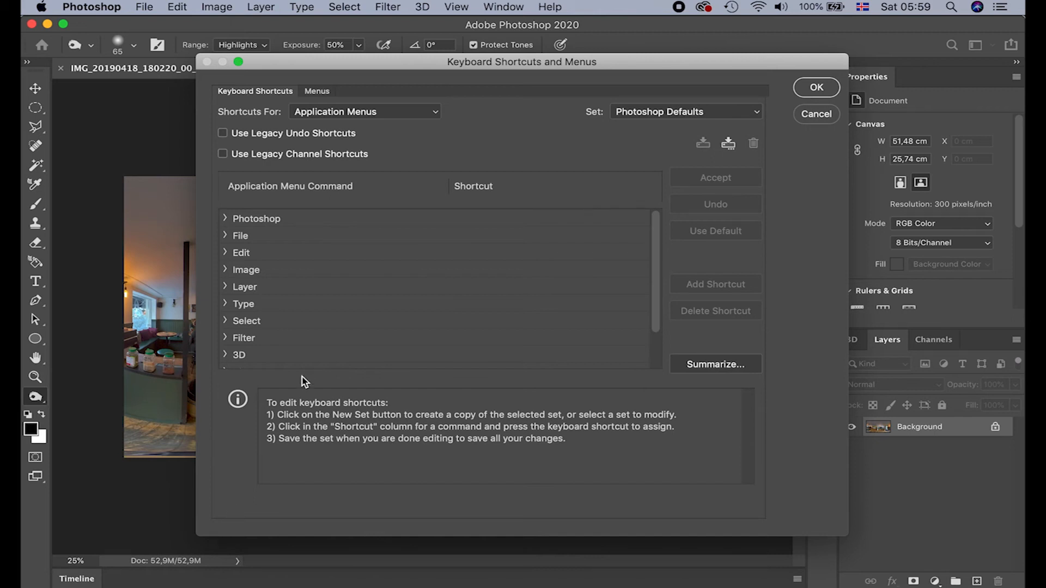
Expand the 3D command group in the shortcut list to reach the Spherical Panorama commands
scroll(286, 328, down, 3)
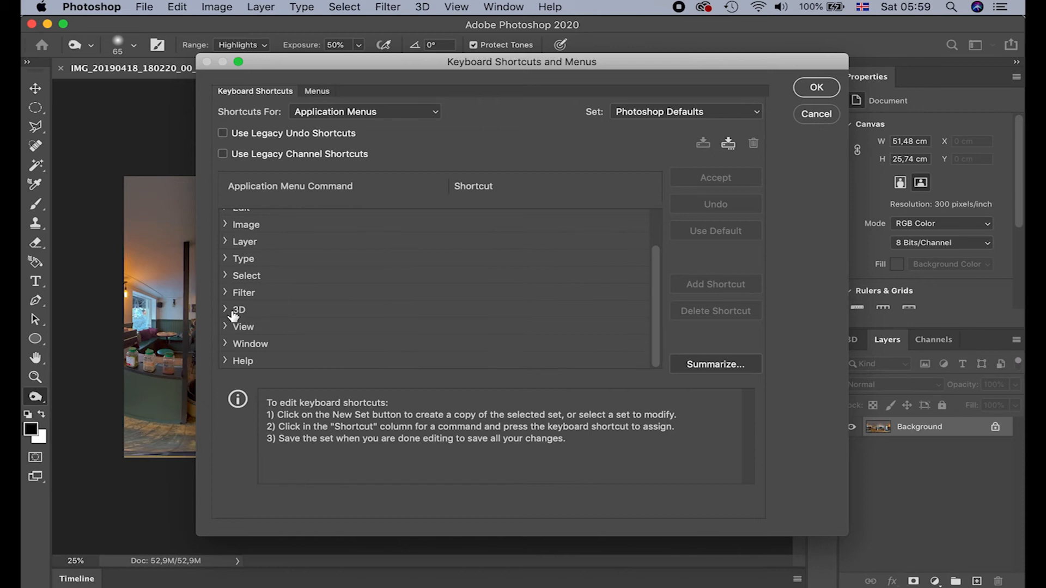
click(229, 310)
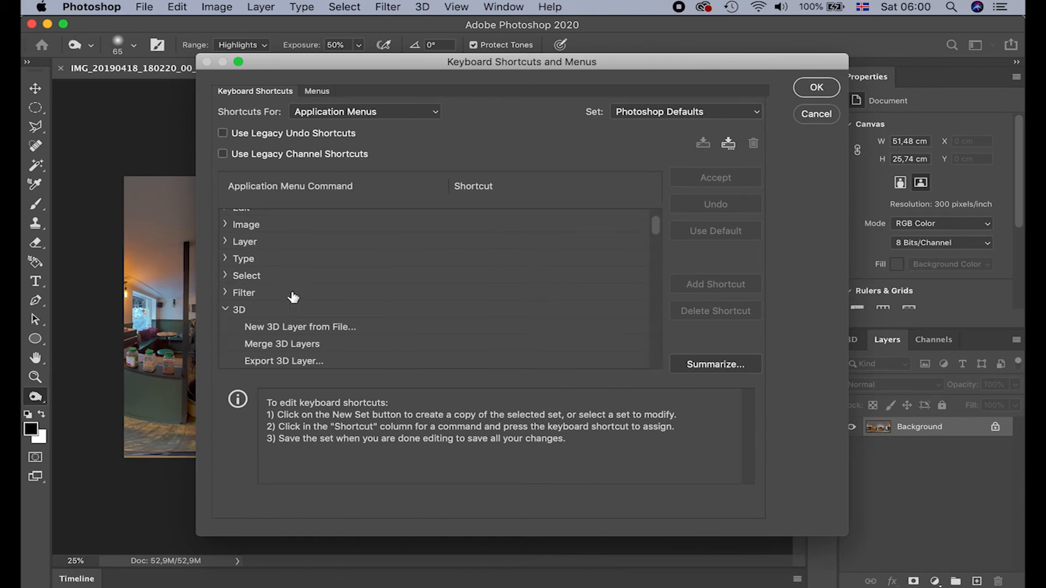
click(226, 308)
scroll(240, 271, up, 3)
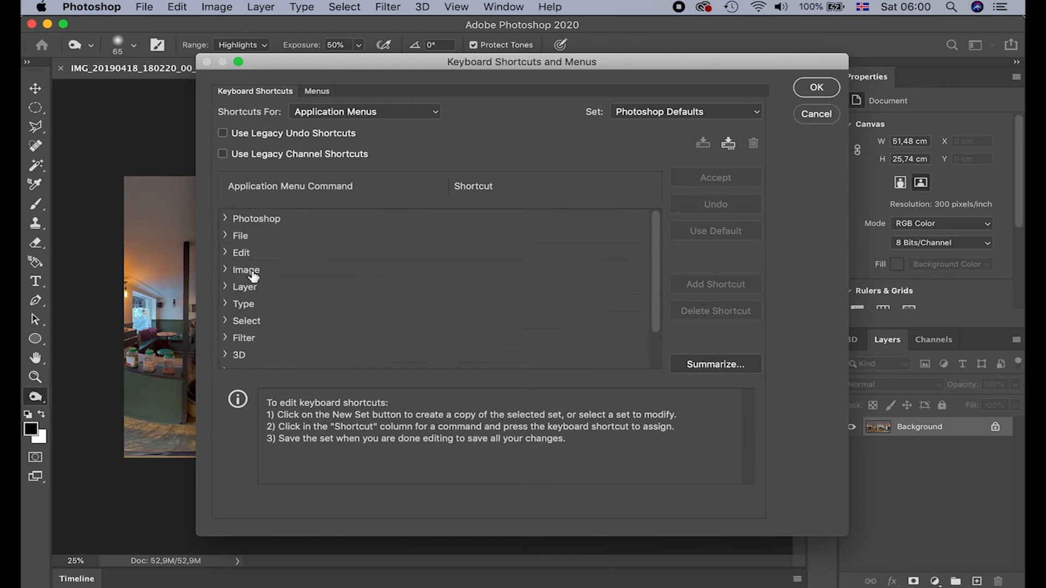
scroll(234, 289, down, 2)
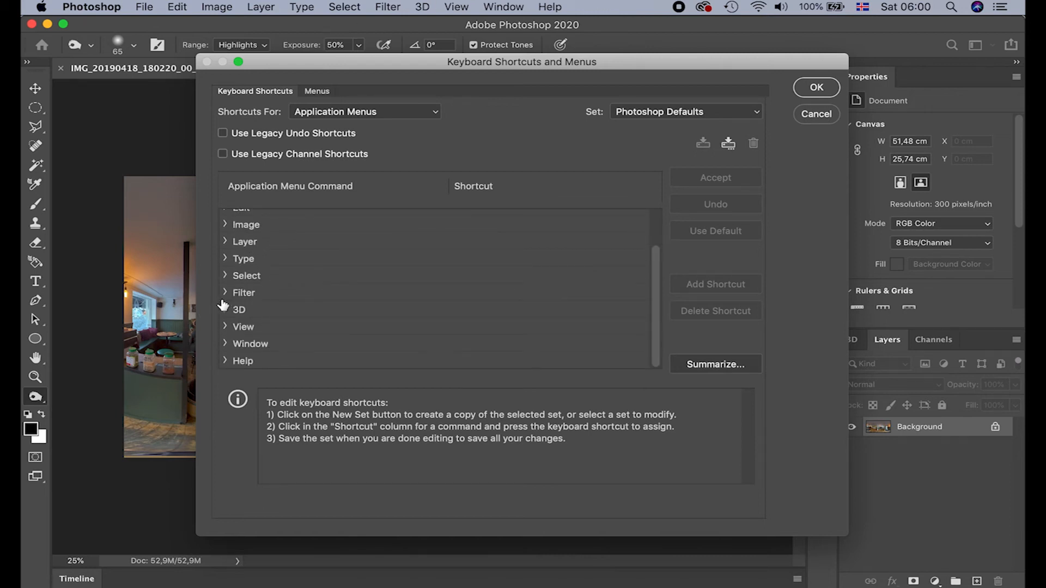
click(225, 310)
scroll(322, 294, down, 5)
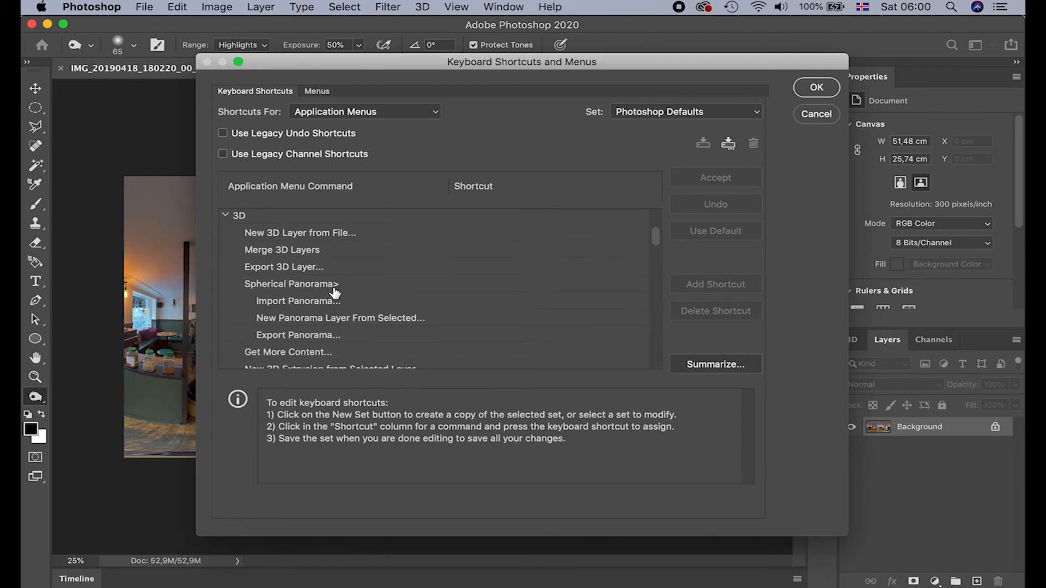
Try assigning the shortcut ⌘+Z to New Panorama Layer From Selected
click(307, 321)
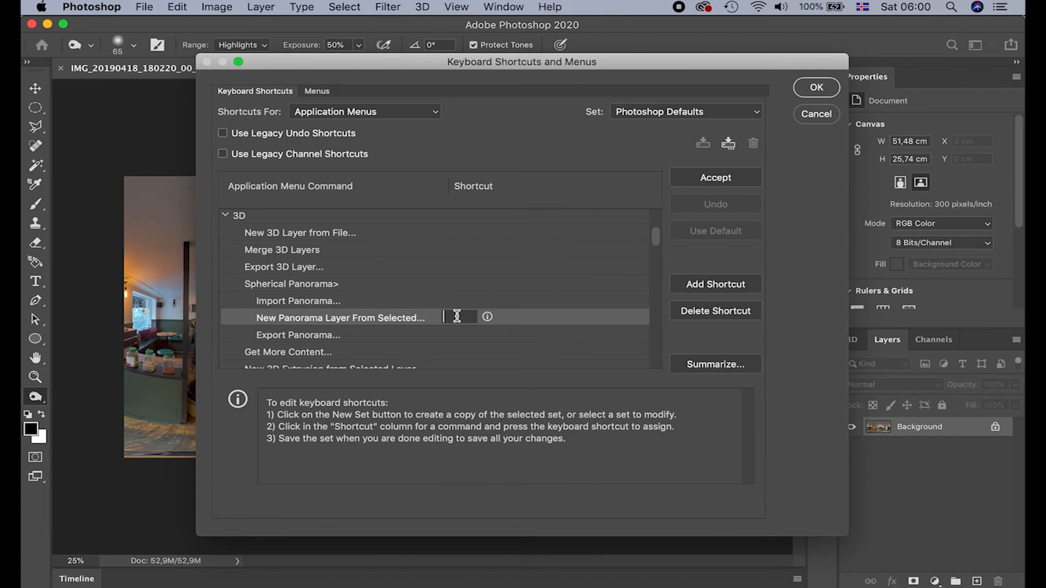
key(super+space)
key(Escape)
key(super+z)
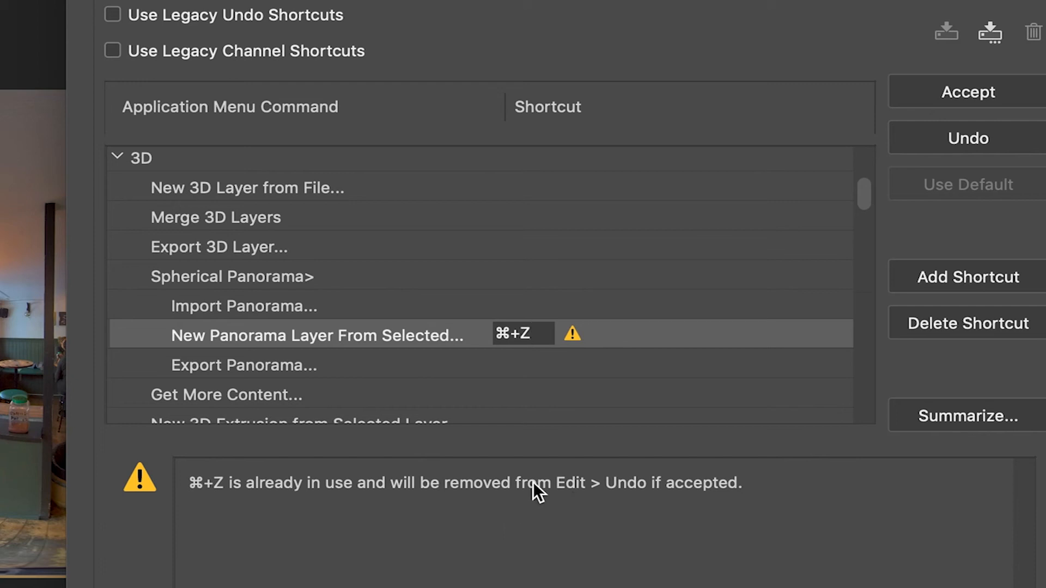
Assign the shortcut ⌘+P to New Panorama Layer From Selected and ⌘+æ to Export Panorama
double_click(543, 342)
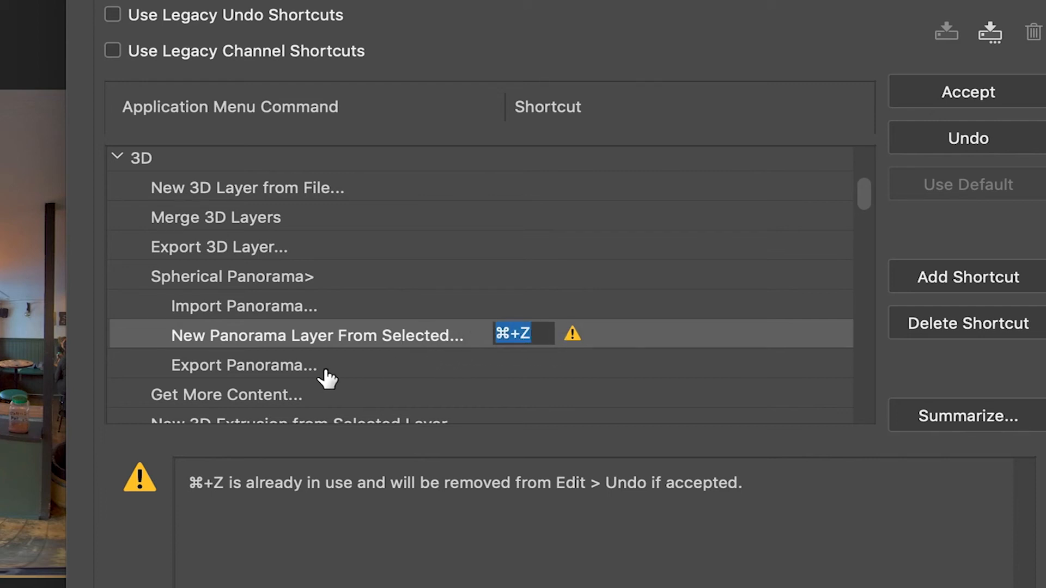
key(super+p)
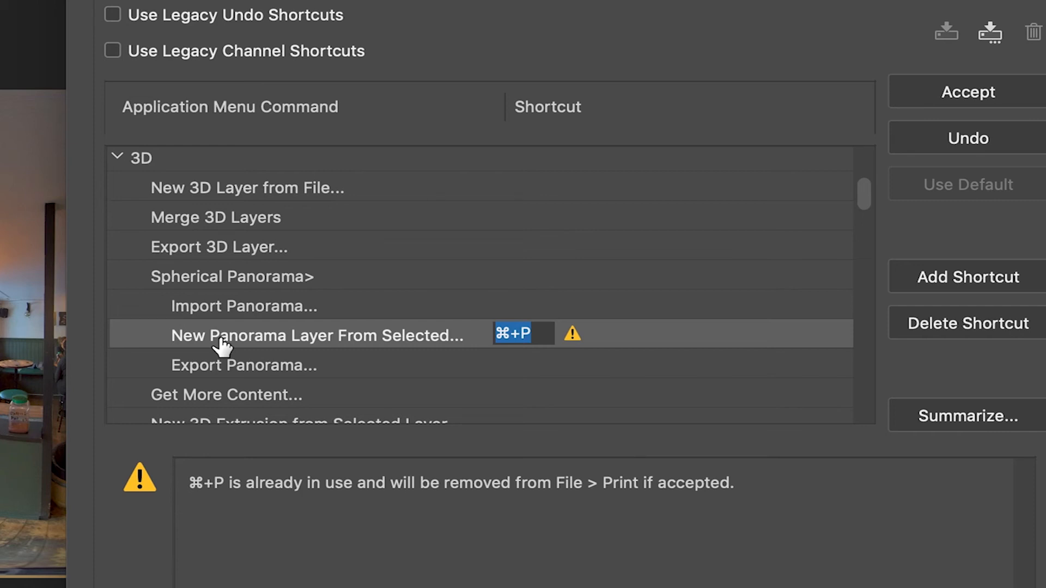
click(233, 370)
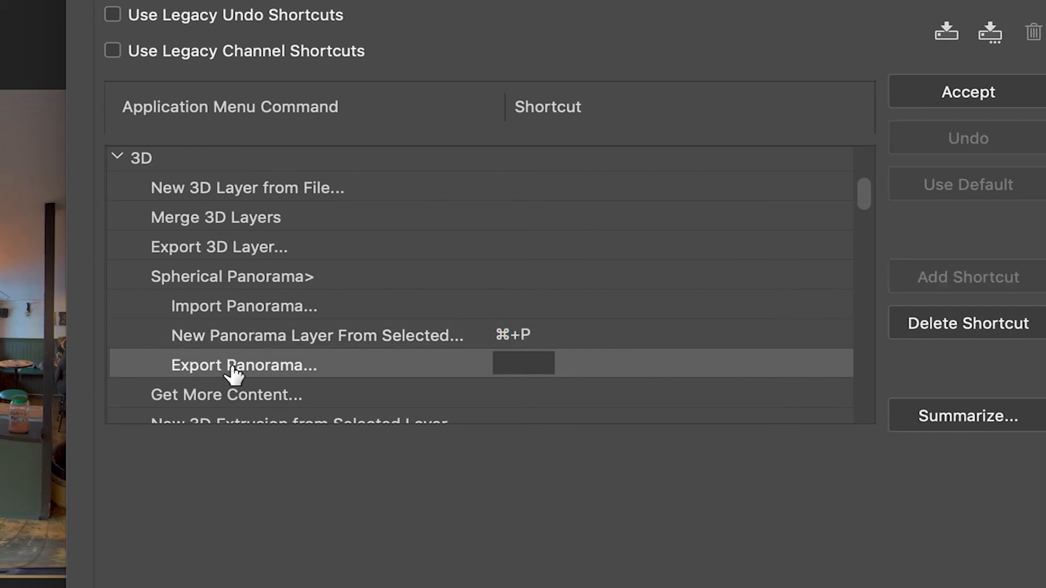
click(517, 362)
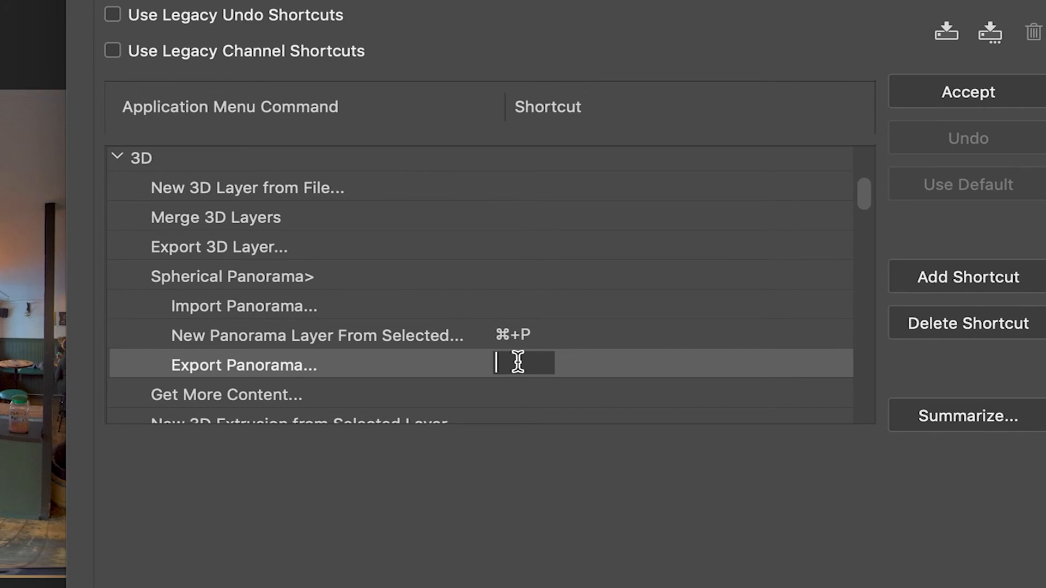
key(super+ae)
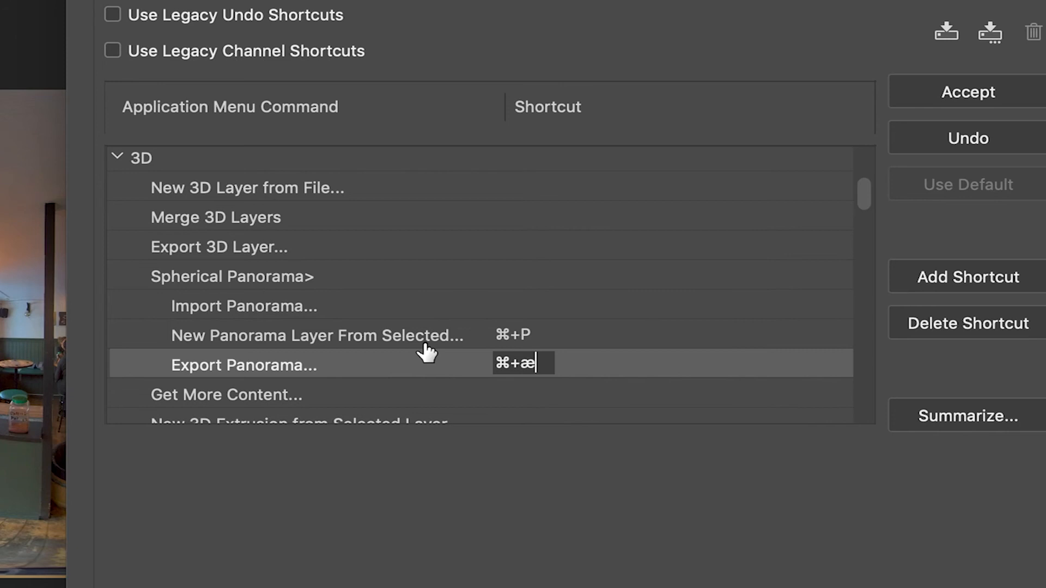
Expand the Filter command group in the shortcut list to reach the Blur commands
scroll(426, 353, up, 2)
scroll(426, 353, up, 5)
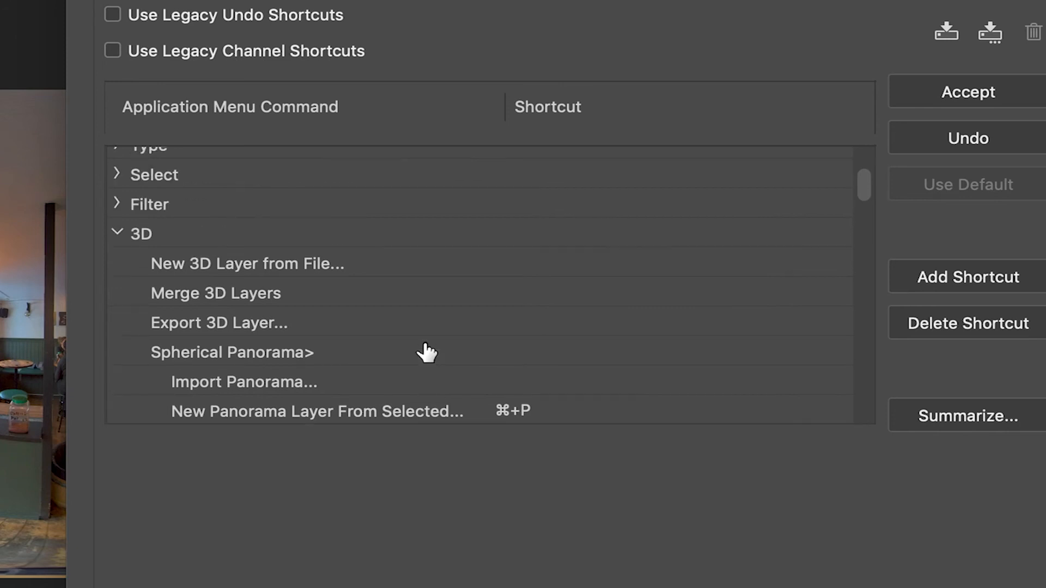
scroll(427, 353, up, 1)
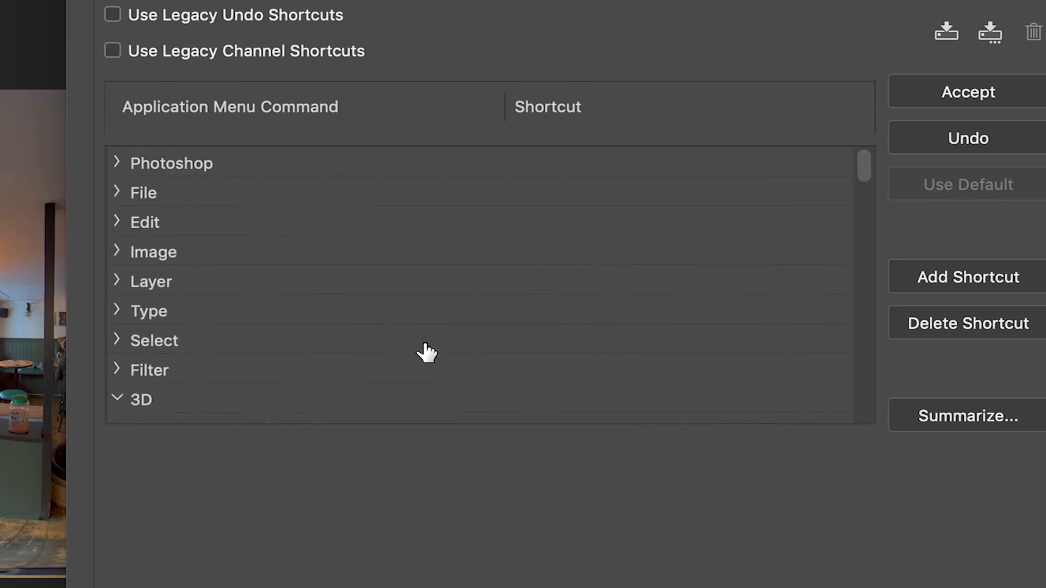
scroll(427, 353, down, 4)
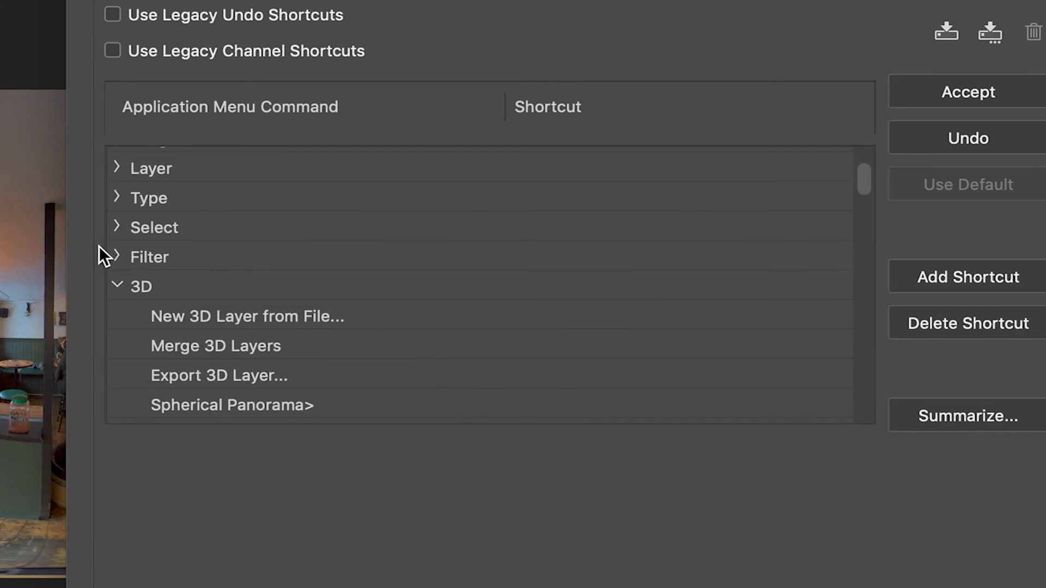
click(118, 258)
scroll(239, 277, down, 1)
scroll(244, 278, down, 10)
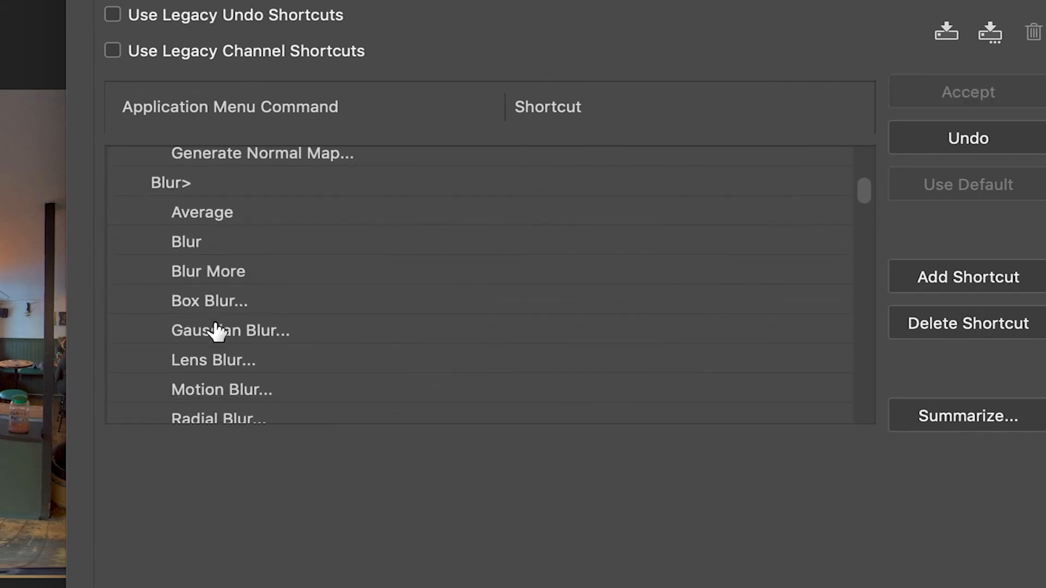
Assign the shortcut ⌘+B to Gaussian Blur, accept the reassignment and apply the keyboard shortcut settings
click(224, 338)
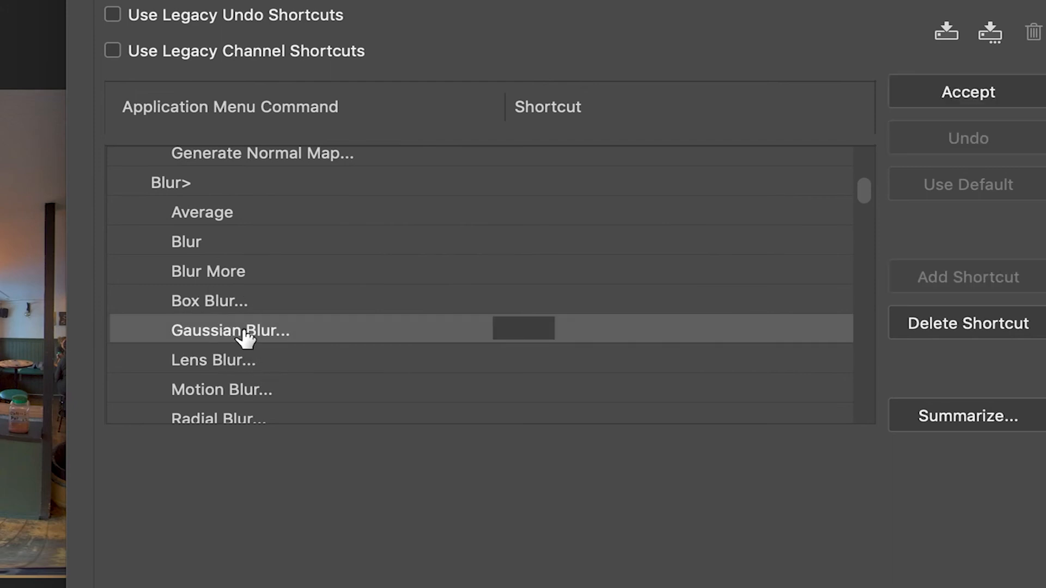
scroll(251, 394, down, 3)
scroll(243, 283, up, 2)
scroll(242, 282, up, 4)
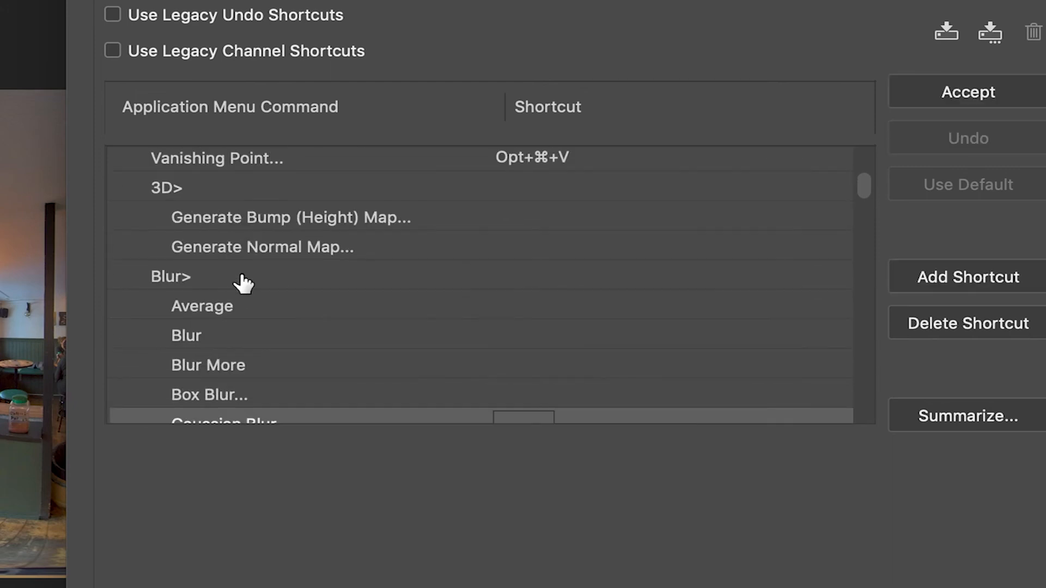
scroll(240, 280, down, 4)
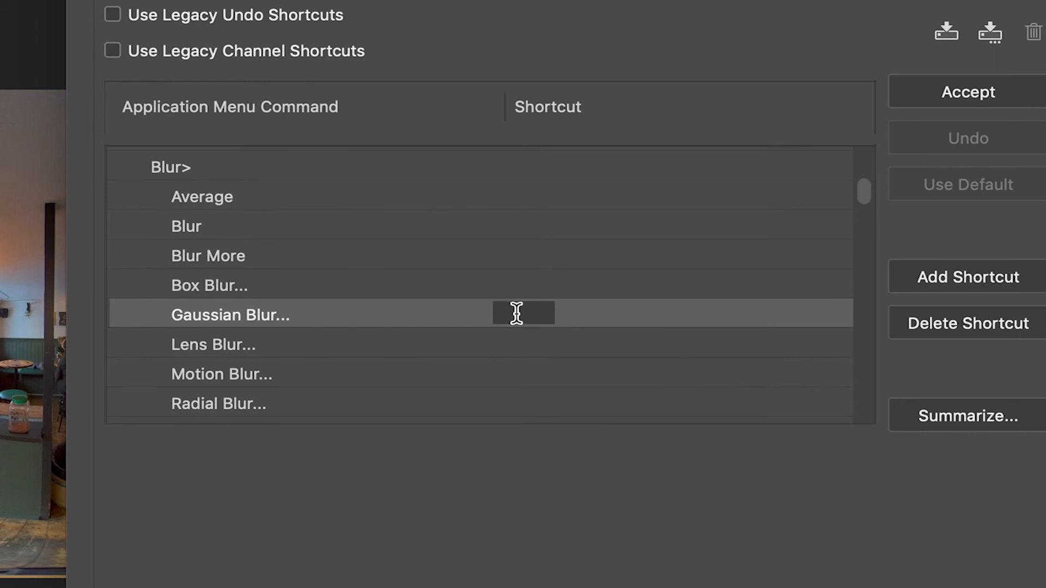
key(super+b)
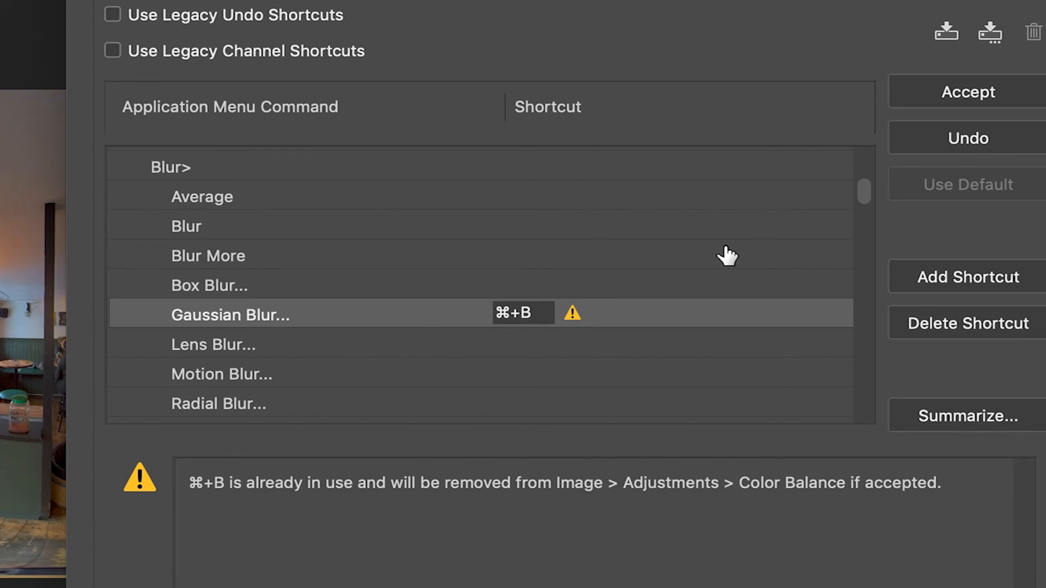
click(900, 110)
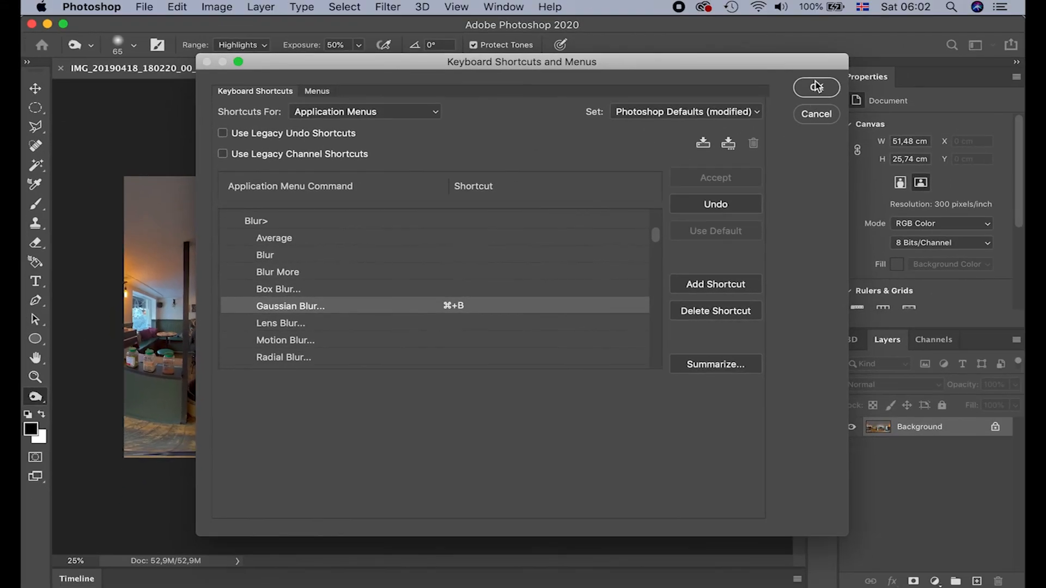
click(817, 86)
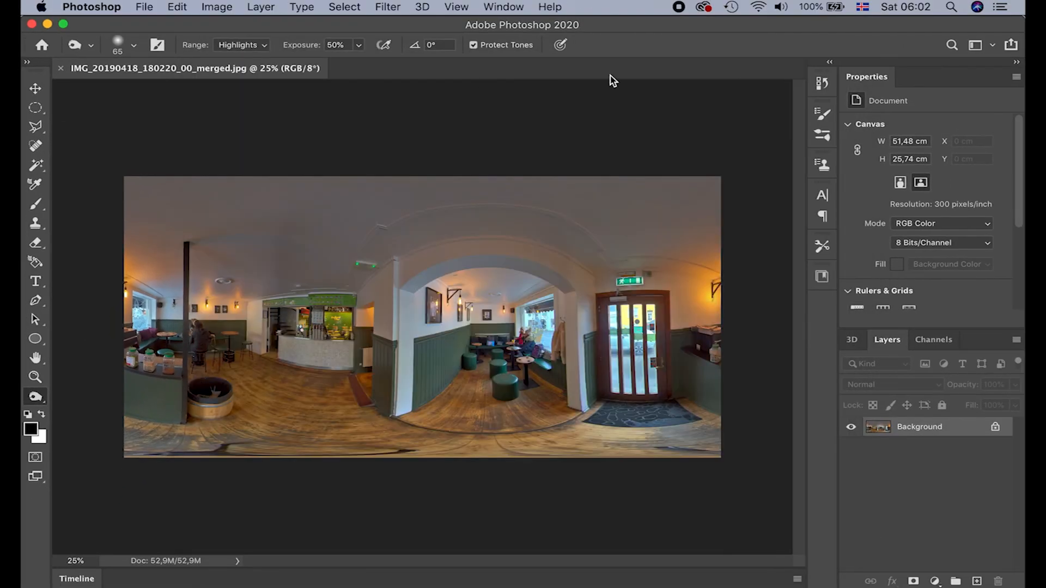
Check the shortcuts listed beside the Spherical Panorama commands and the Gaussian Blur filter
click(422, 6)
mouse_move(475, 67)
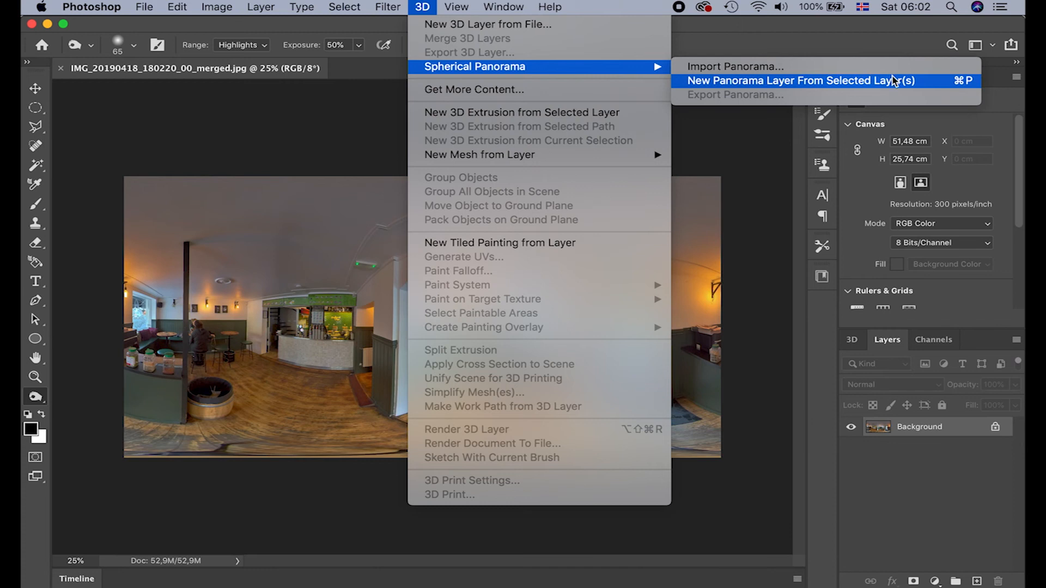
mouse_move(351, 4)
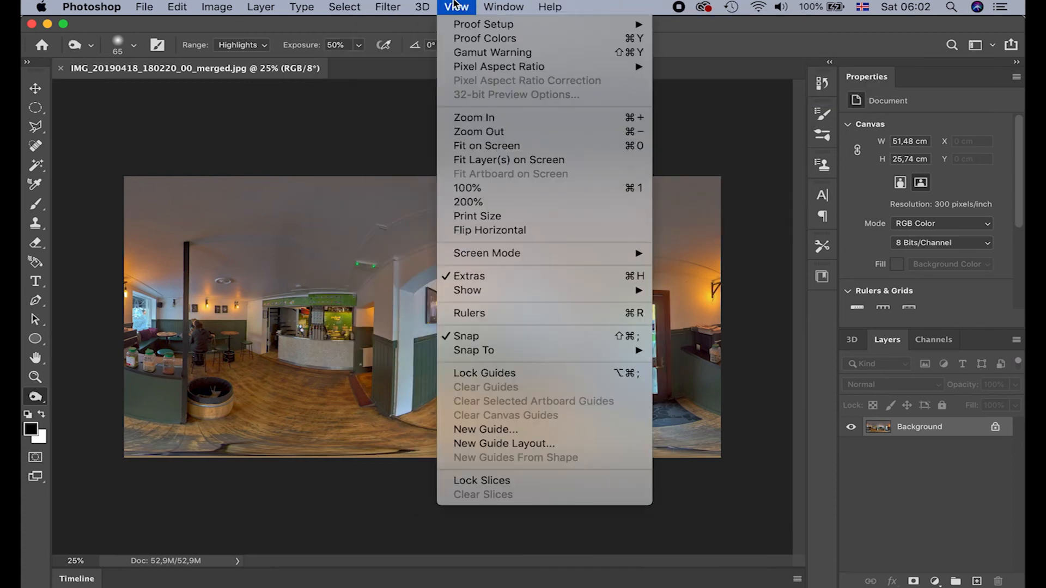
mouse_move(316, 5)
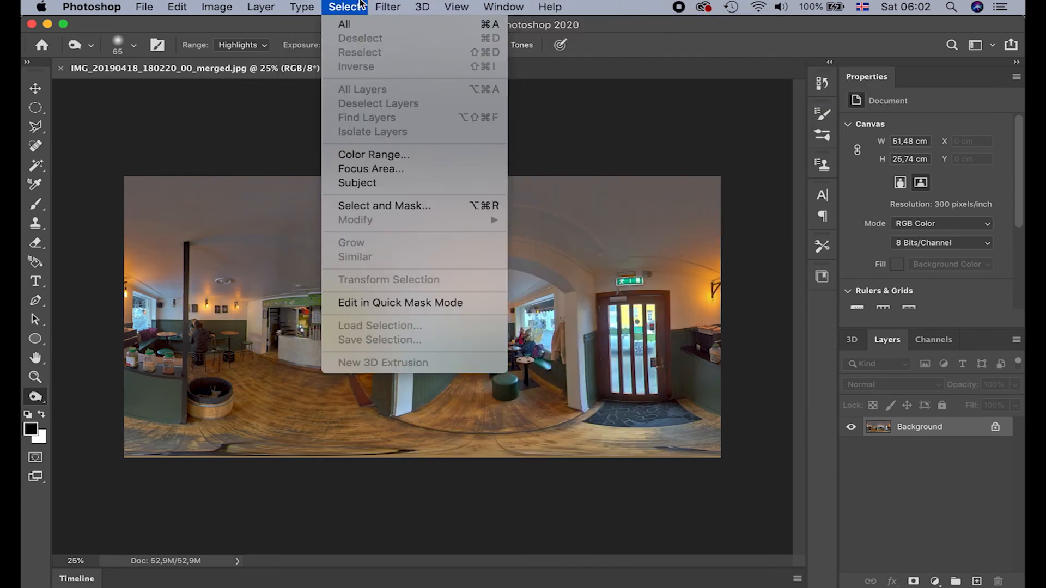
mouse_move(388, 7)
mouse_move(451, 189)
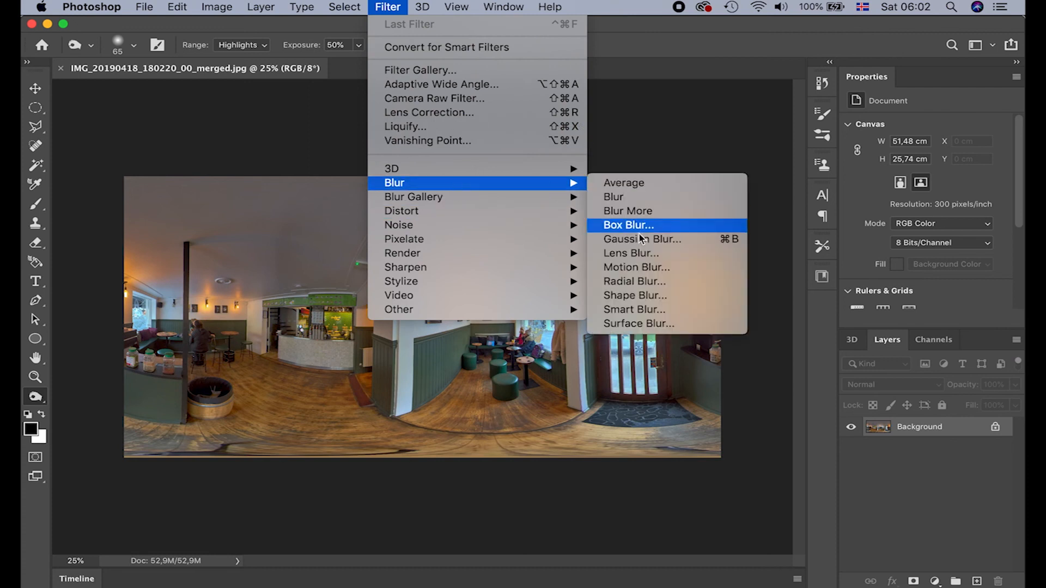